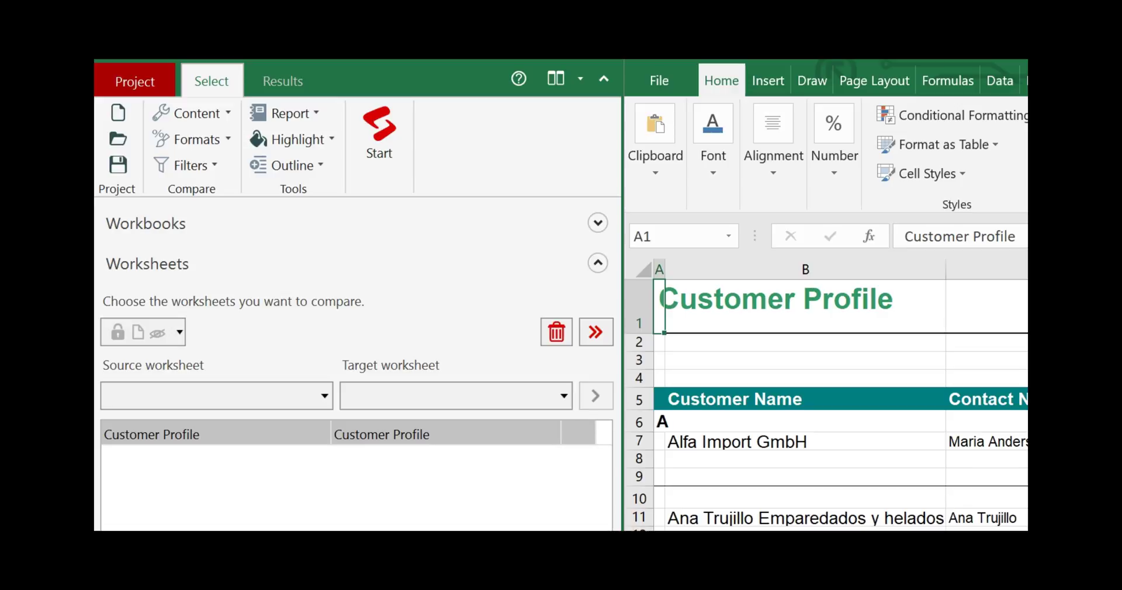
Step: Include comments and names as optional content in the worksheet comparison
{"action": "left_click", "coordinate": [230, 111]}
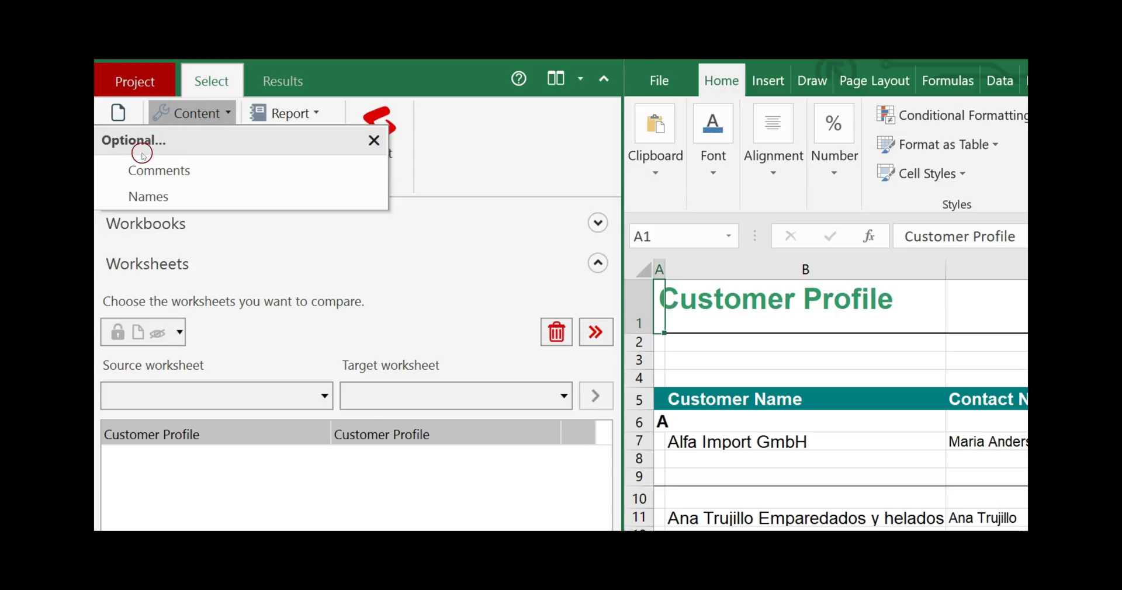
{"action": "left_click", "coordinate": [101, 174]}
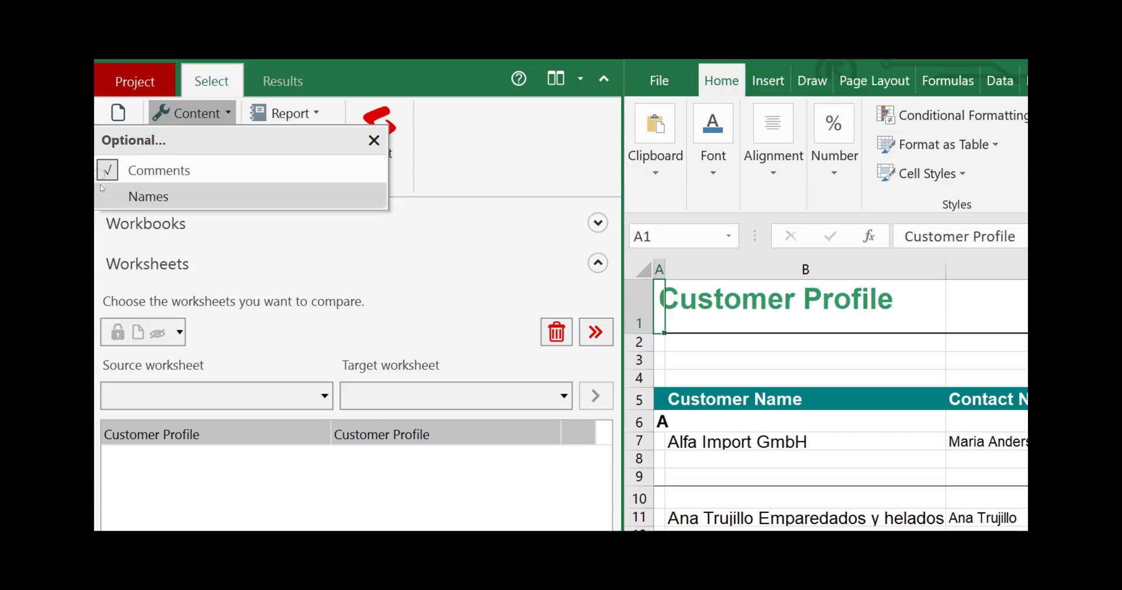
{"action": "left_click", "coordinate": [114, 202]}
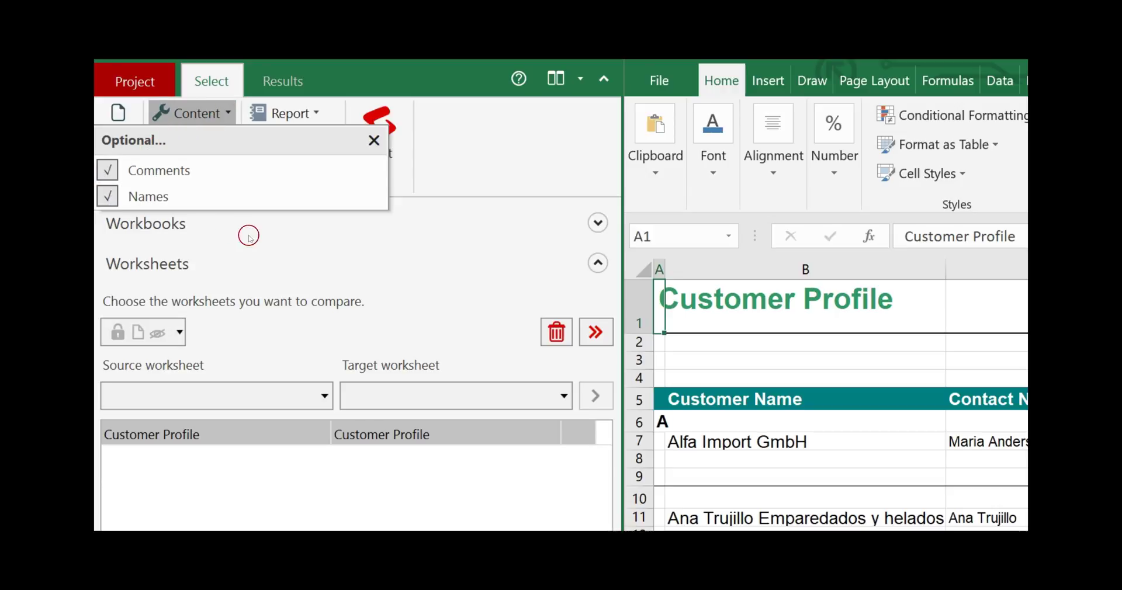
{"action": "left_click", "coordinate": [373, 141]}
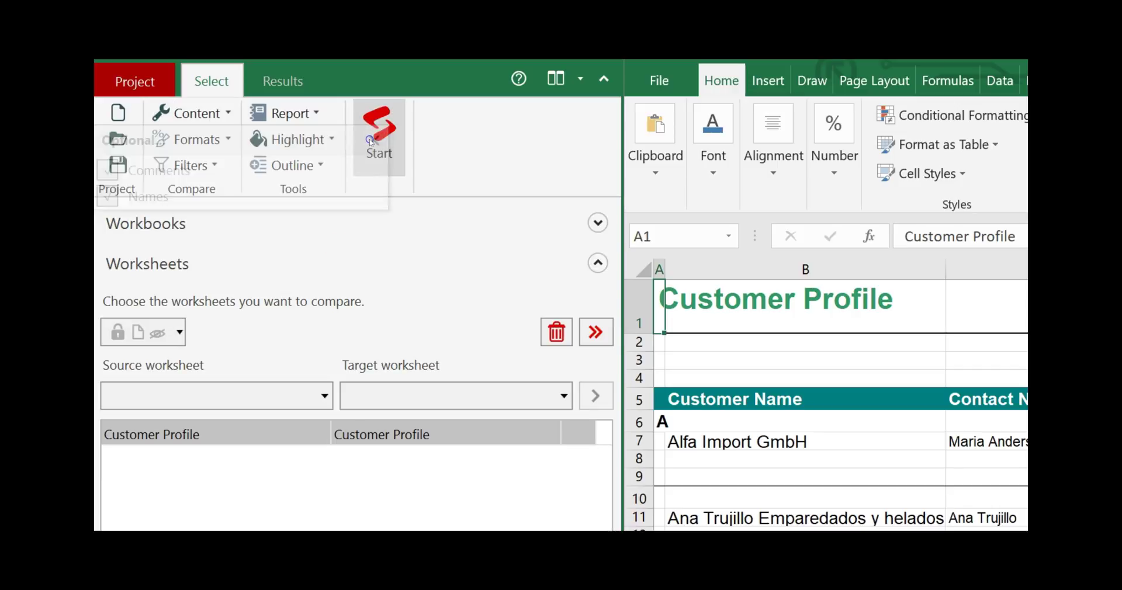
Step: Enable format comparison for Number, Alignment, Font, Border and Fill, leaving Protection out
{"action": "left_click", "coordinate": [228, 140]}
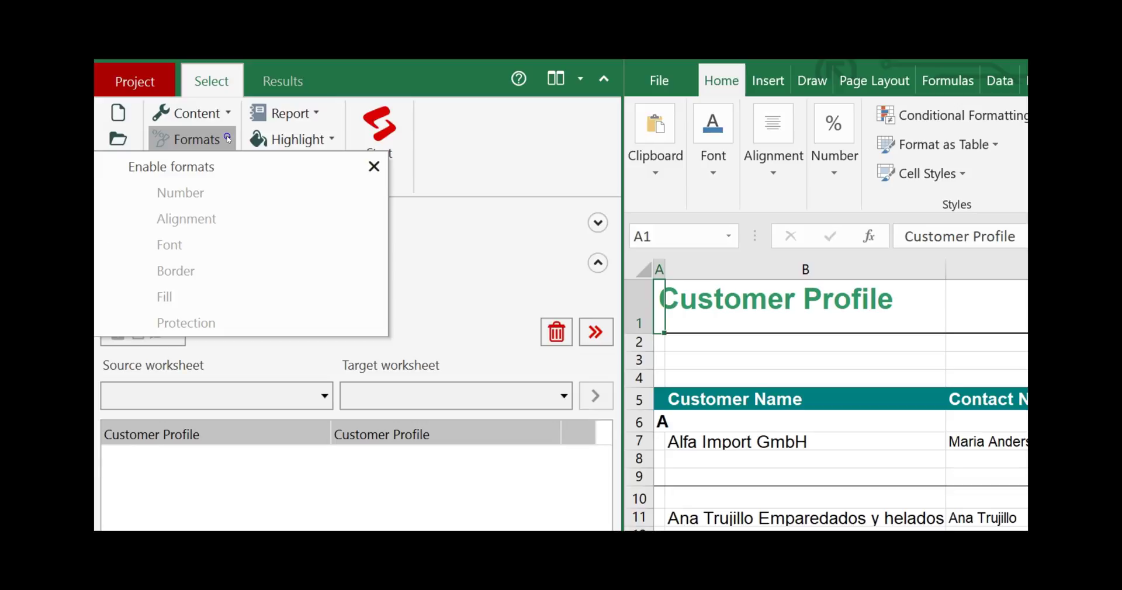
{"action": "left_click", "coordinate": [110, 167]}
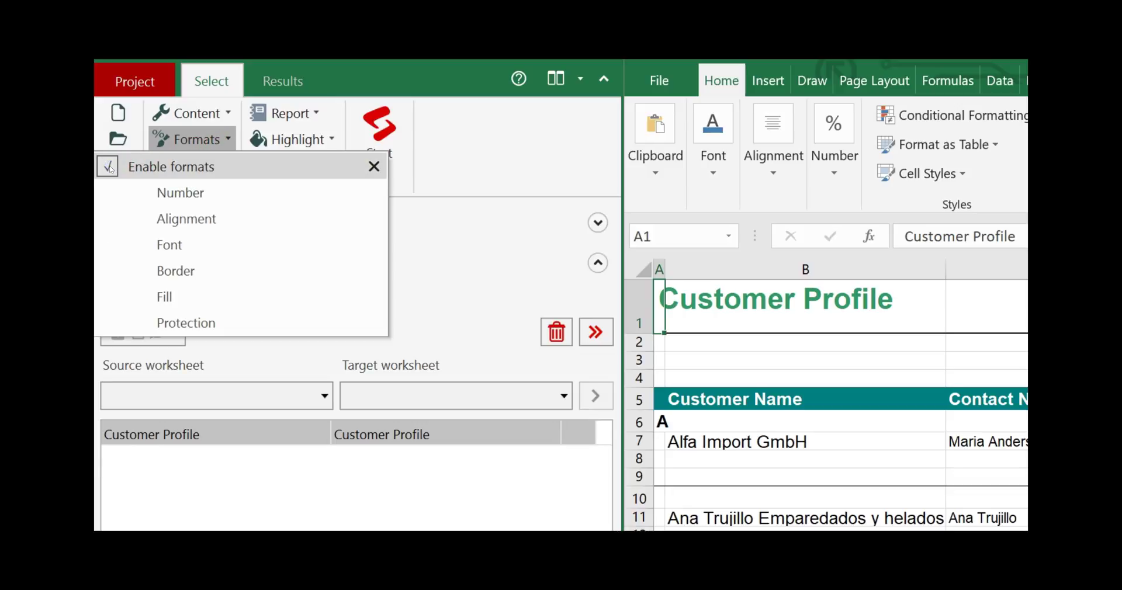
{"action": "left_click", "coordinate": [136, 192]}
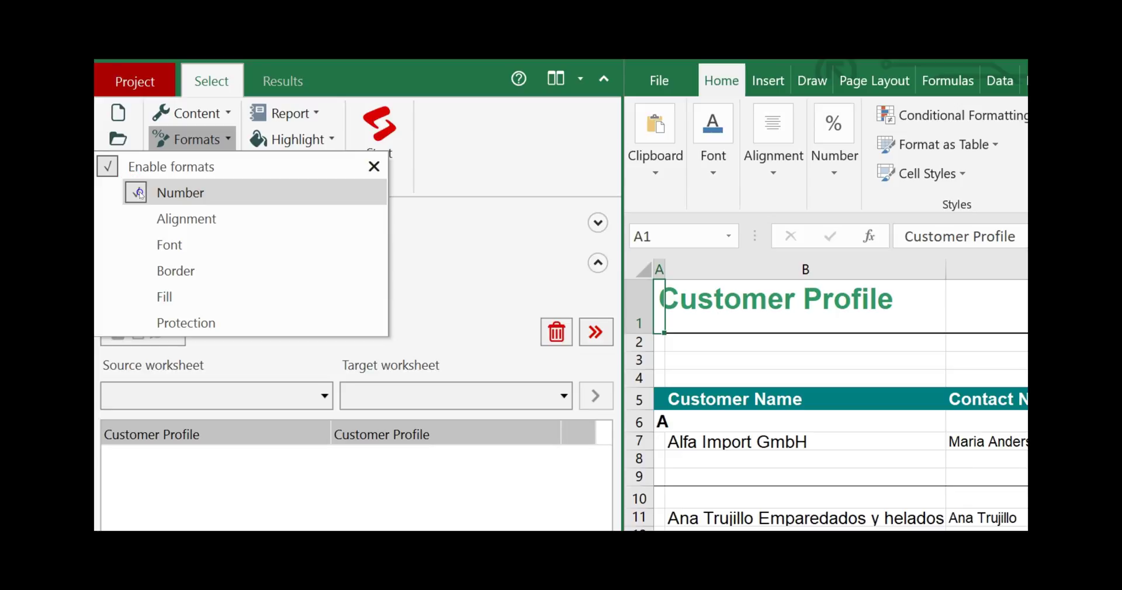
{"action": "left_click", "coordinate": [133, 216]}
{"action": "left_click", "coordinate": [135, 243]}
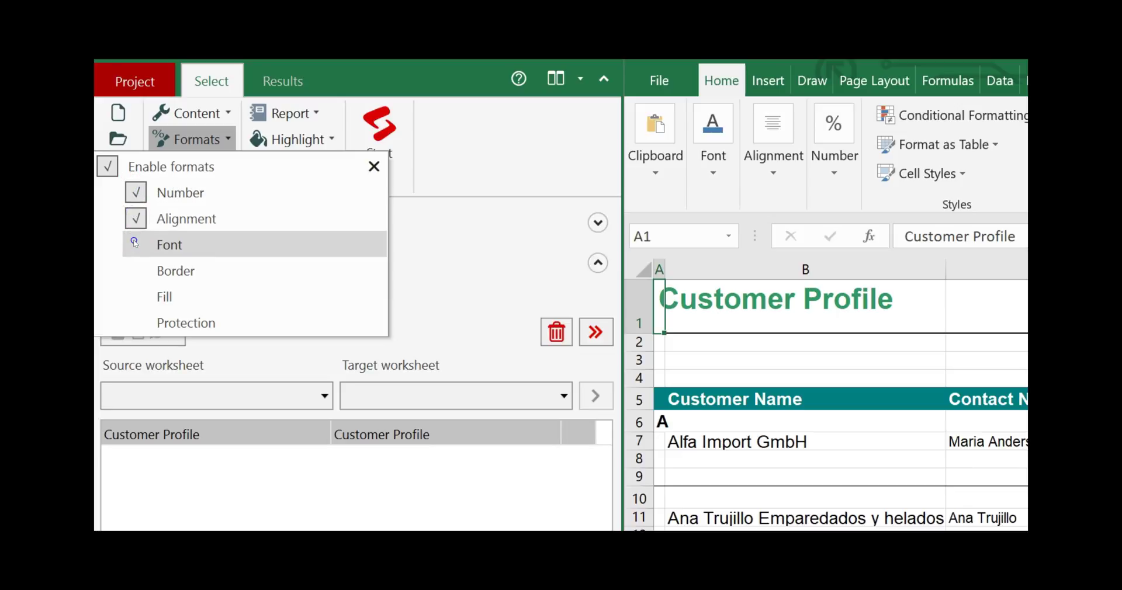
{"action": "left_click", "coordinate": [135, 269]}
{"action": "left_click", "coordinate": [135, 296]}
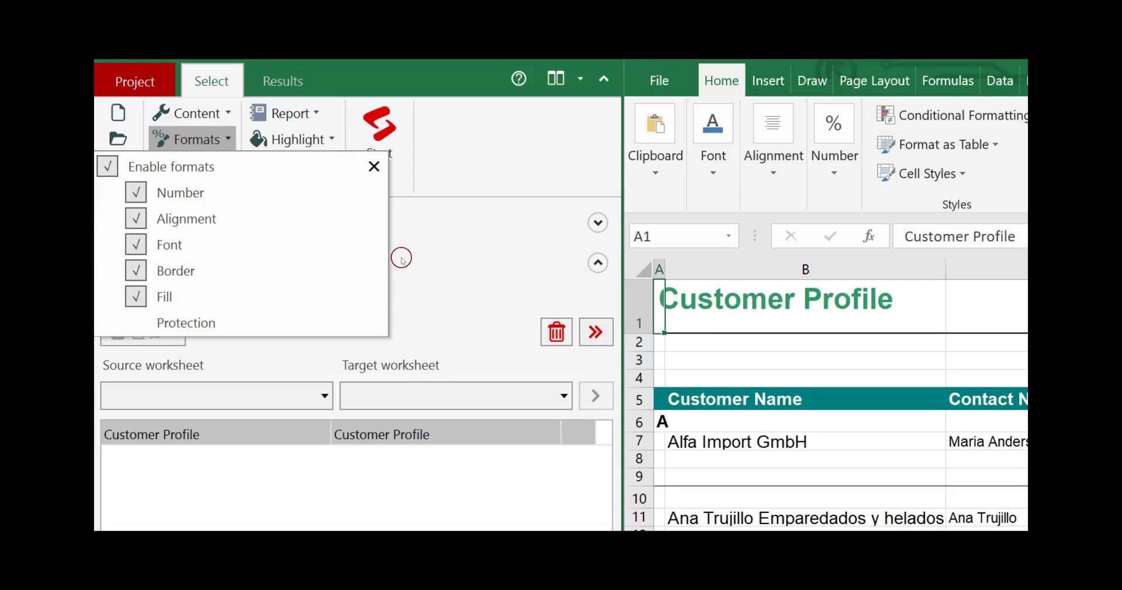
{"action": "left_click", "coordinate": [374, 167]}
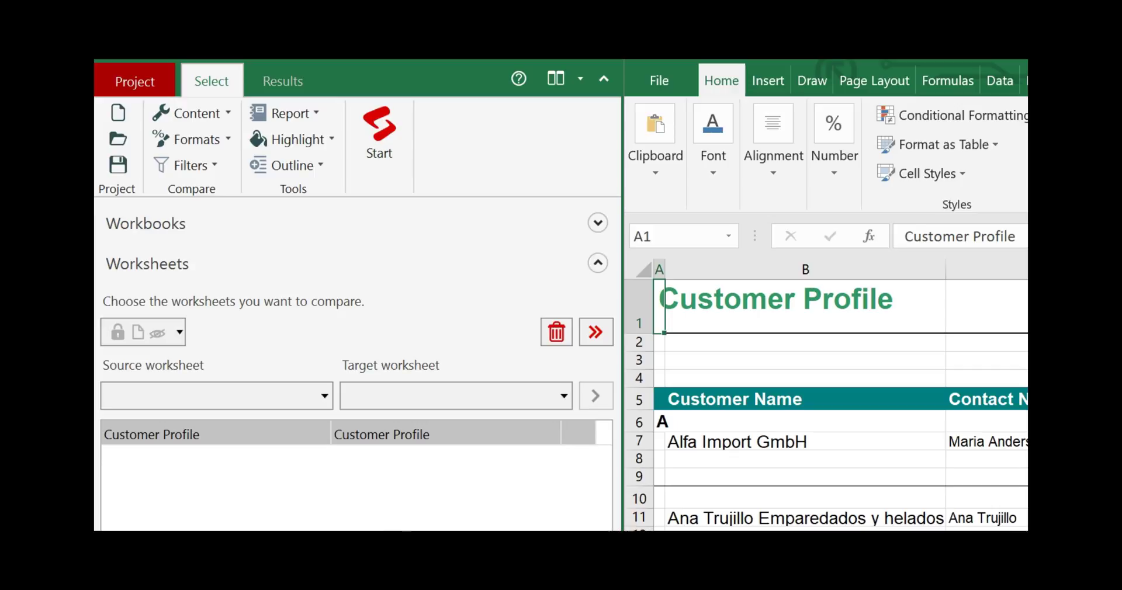
Step: Start the comparison of the source and target Customer Profile worksheets
{"action": "left_click", "coordinate": [389, 131]}
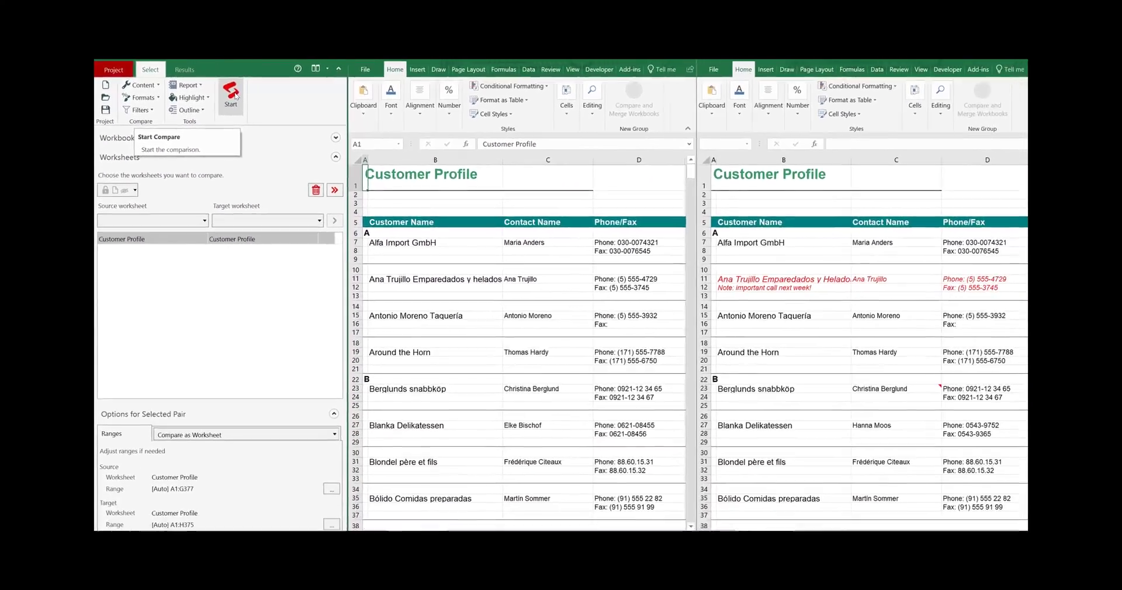
{"action": "left_click", "coordinate": [231, 94]}
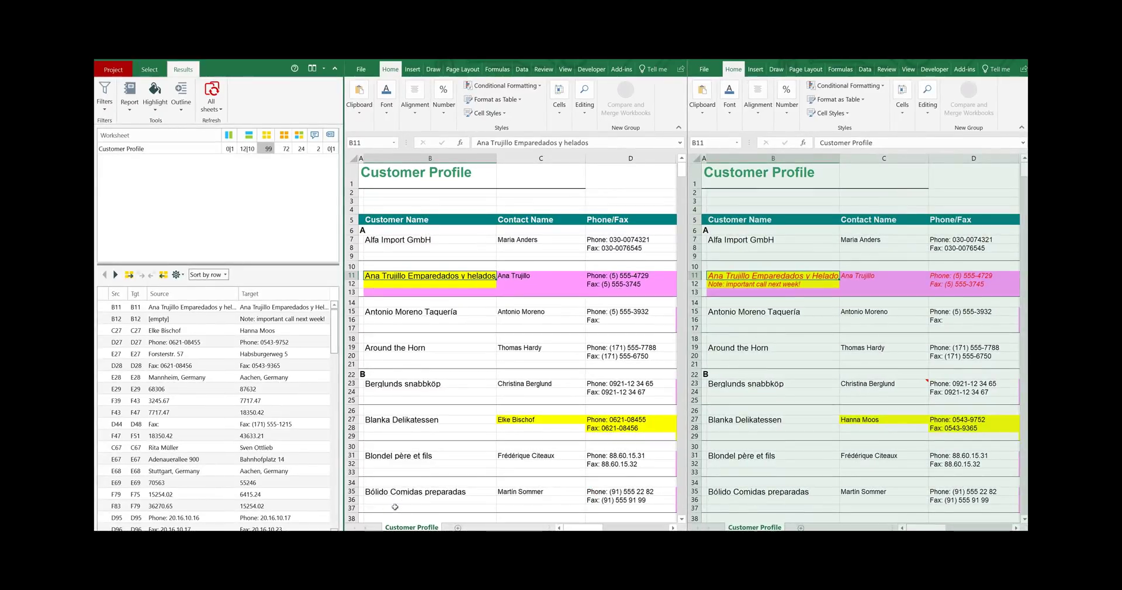
{"action": "left_click", "coordinate": [433, 466]}
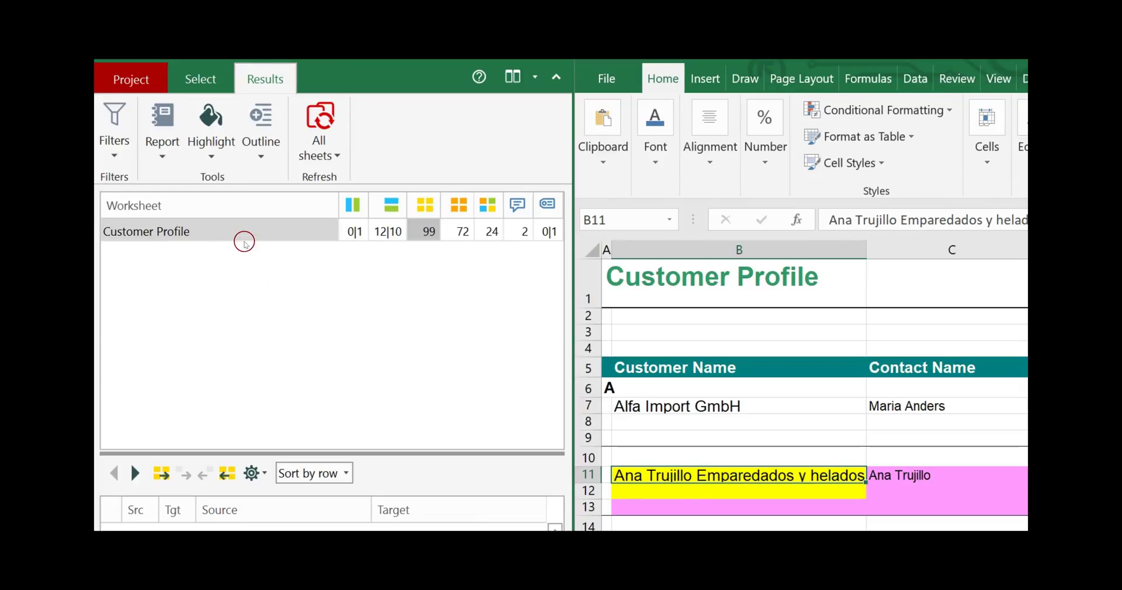
Step: Examine the difference categories in the results summary: columns, rows, entered values and formulas, calculated values, formats, comments and names
{"action": "mouse_move", "coordinate": [199, 236]}
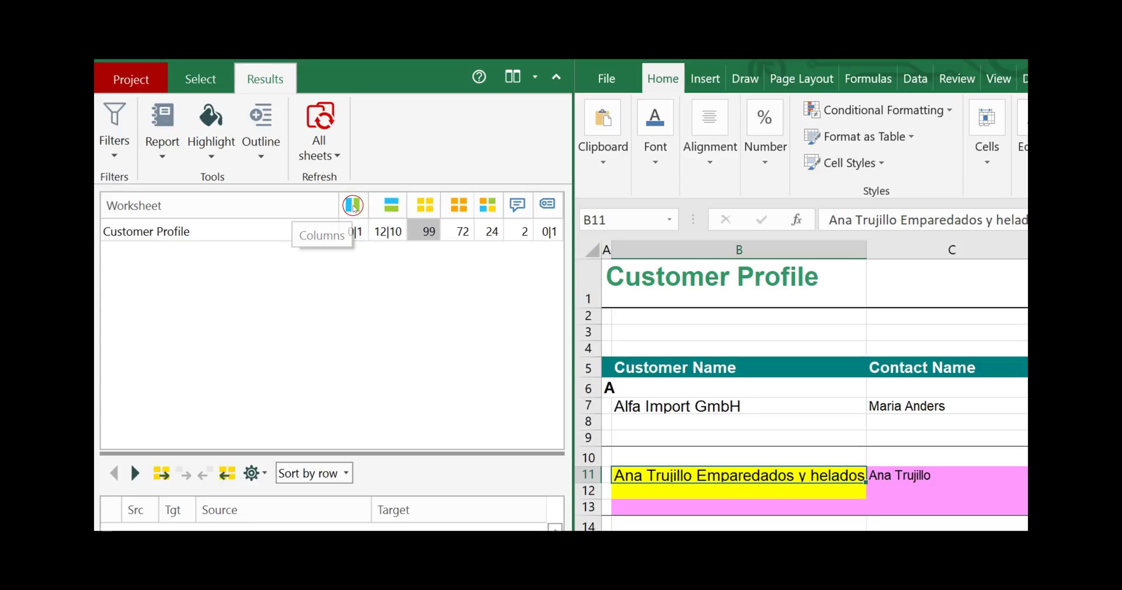
{"action": "left_click", "coordinate": [396, 206]}
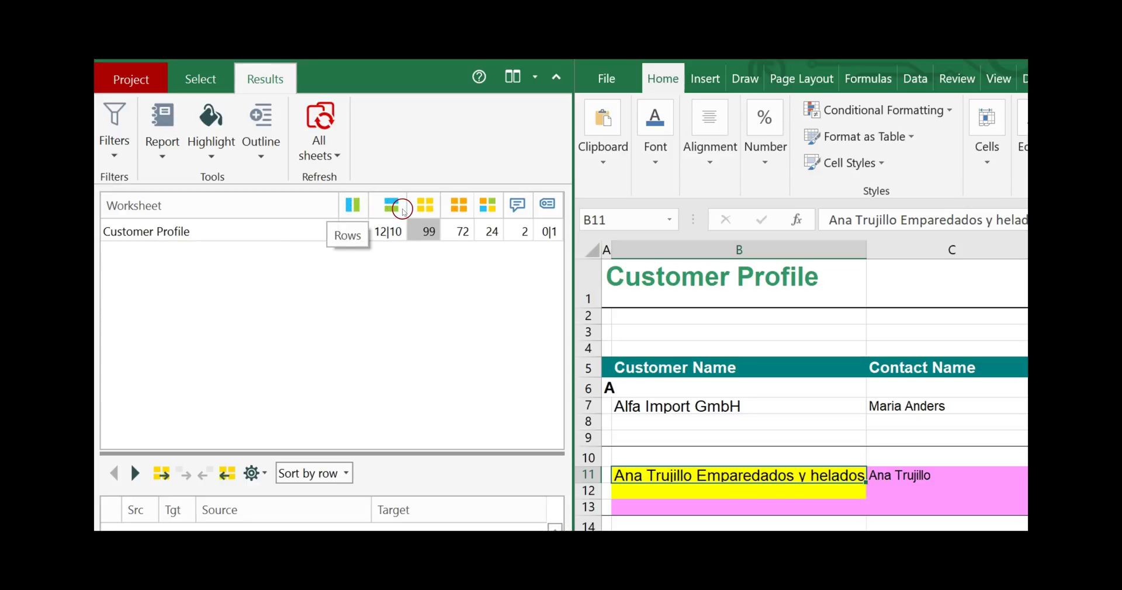
{"action": "left_click", "coordinate": [424, 209]}
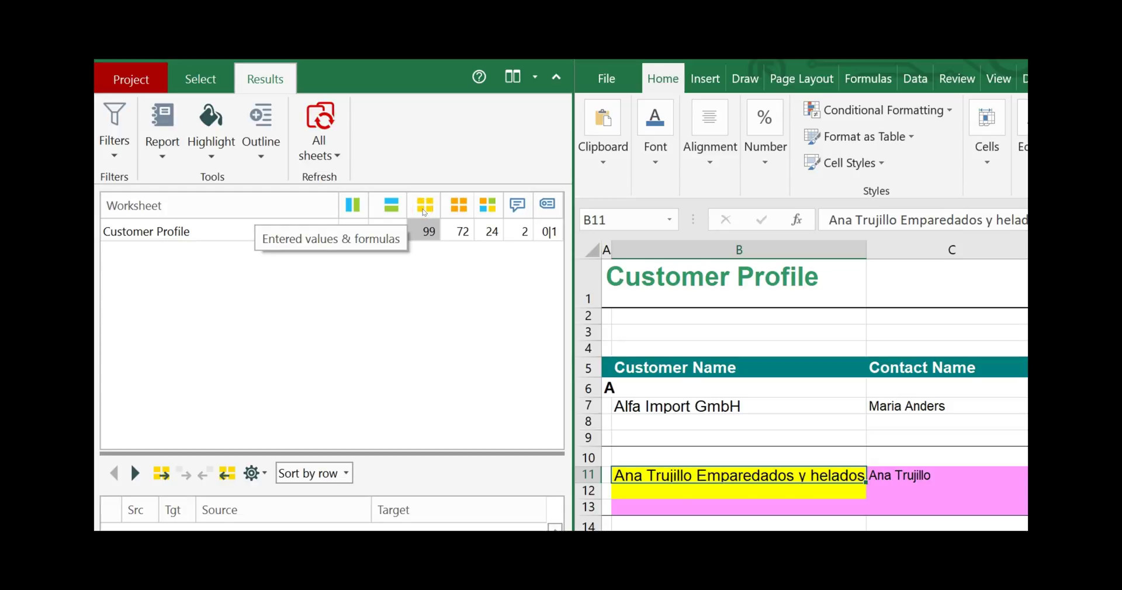
{"action": "left_click", "coordinate": [487, 206]}
{"action": "left_click", "coordinate": [459, 206]}
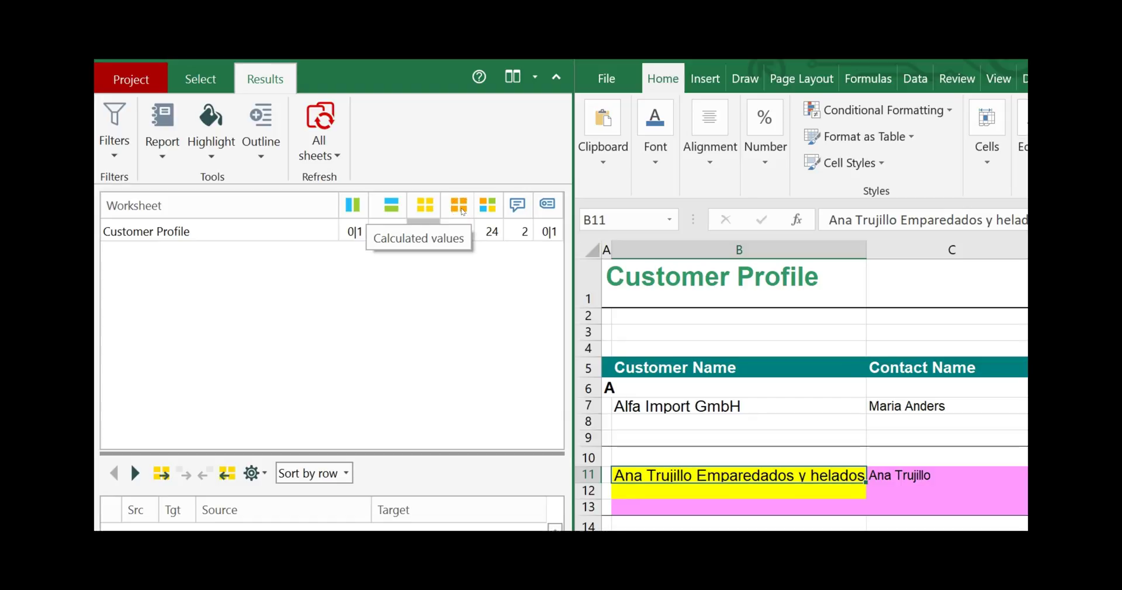
{"action": "left_click", "coordinate": [493, 207]}
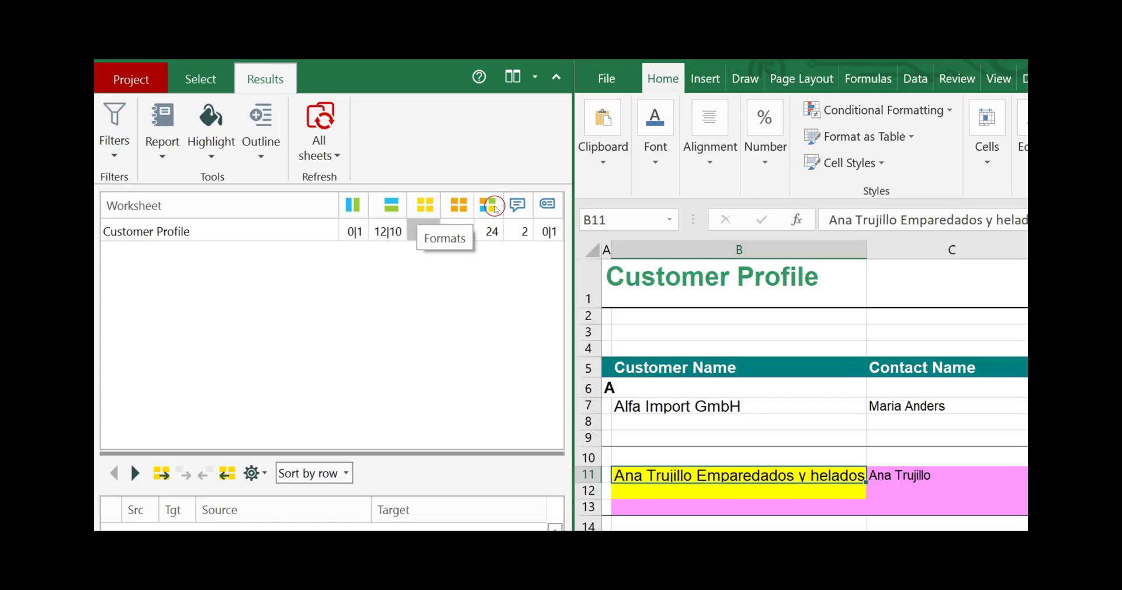
{"action": "left_click", "coordinate": [517, 206]}
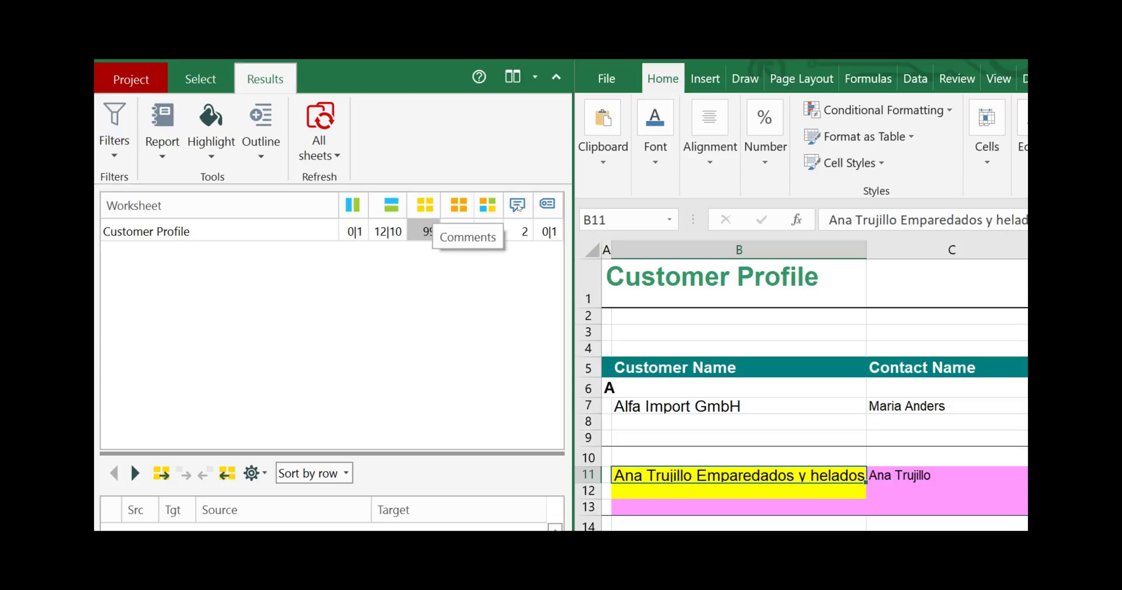
{"action": "left_click", "coordinate": [549, 204]}
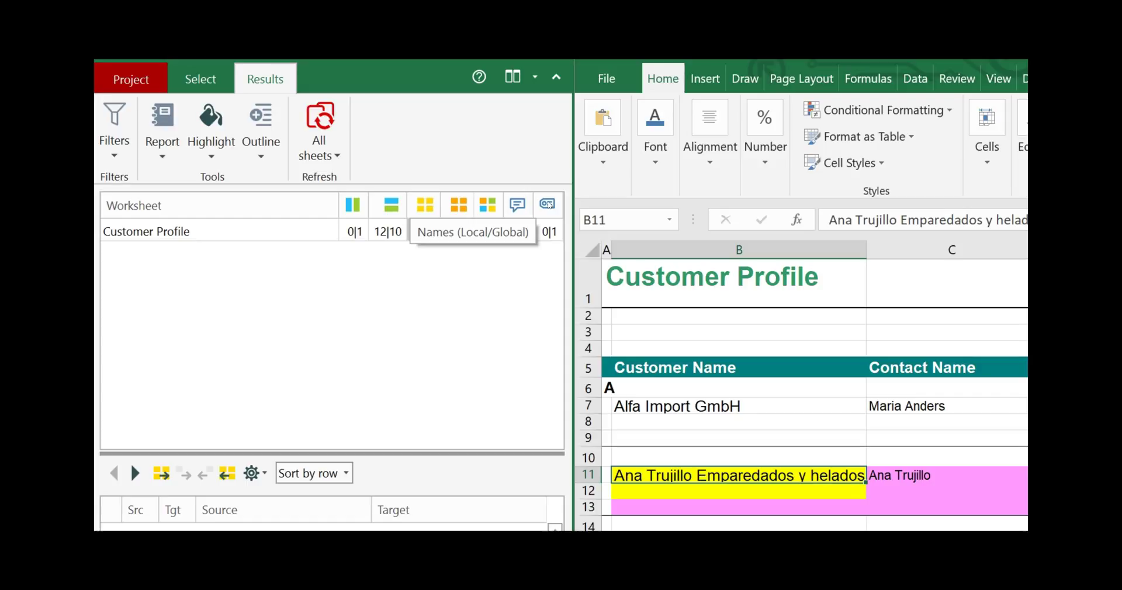
{"action": "left_click", "coordinate": [425, 204]}
{"action": "left_click", "coordinate": [349, 249]}
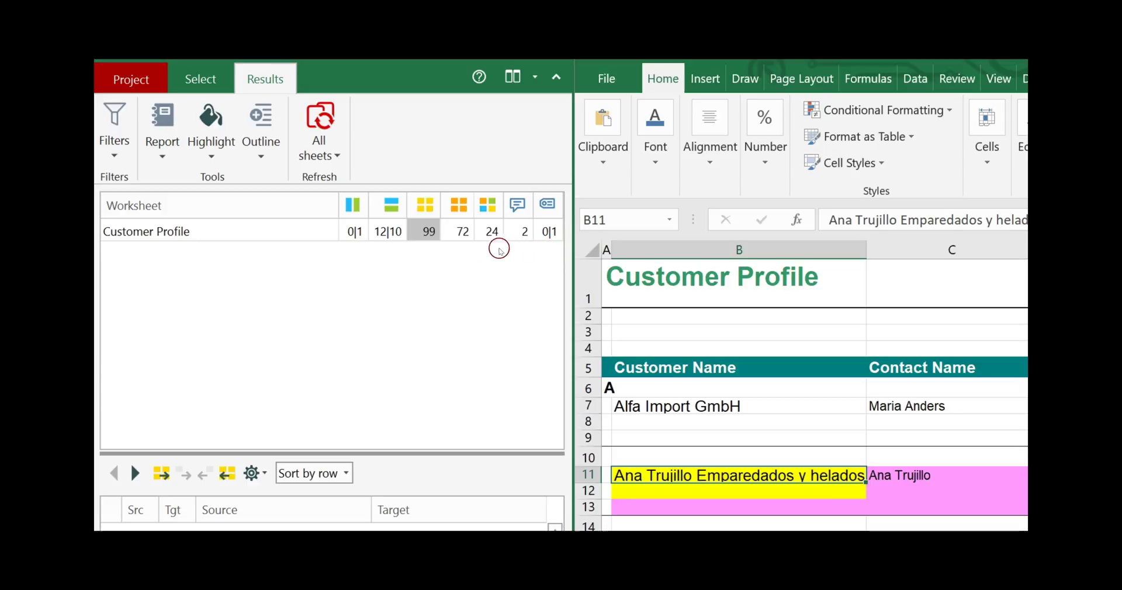
Step: Review the row differences entry for Customer Profile and the list of differing source and target cells
{"action": "left_click", "coordinate": [393, 237]}
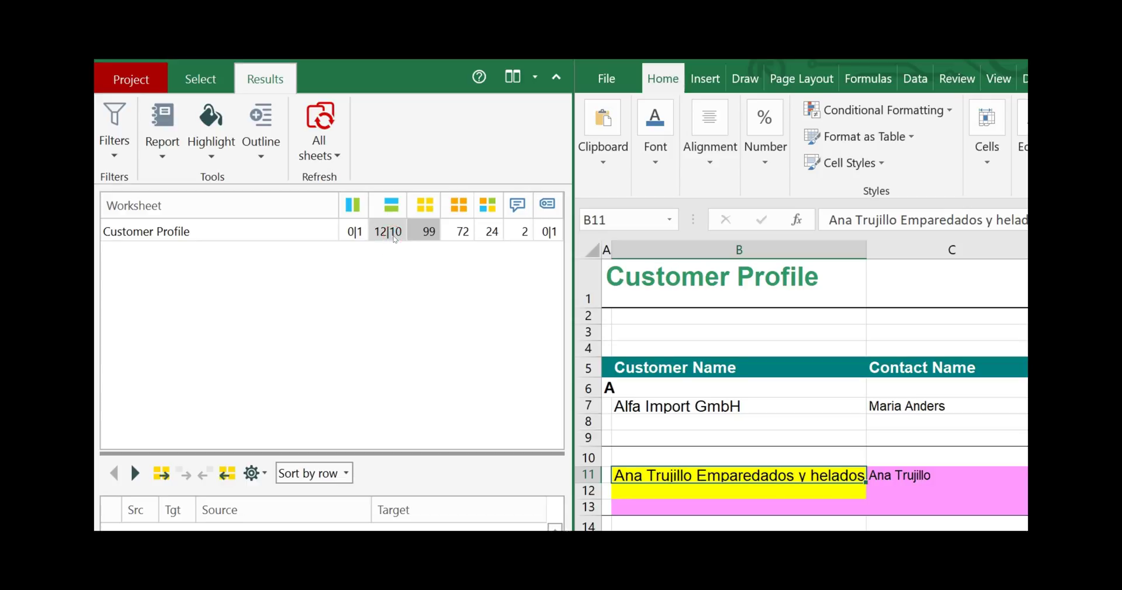
{"action": "left_click", "coordinate": [384, 237]}
{"action": "left_click", "coordinate": [388, 236]}
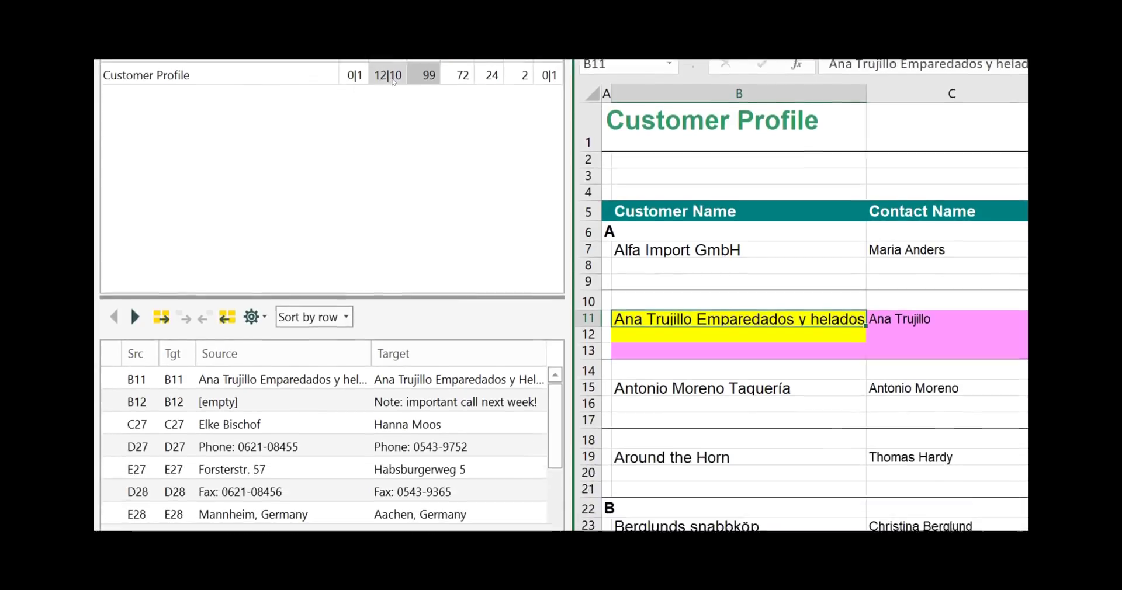
{"action": "left_click", "coordinate": [475, 440]}
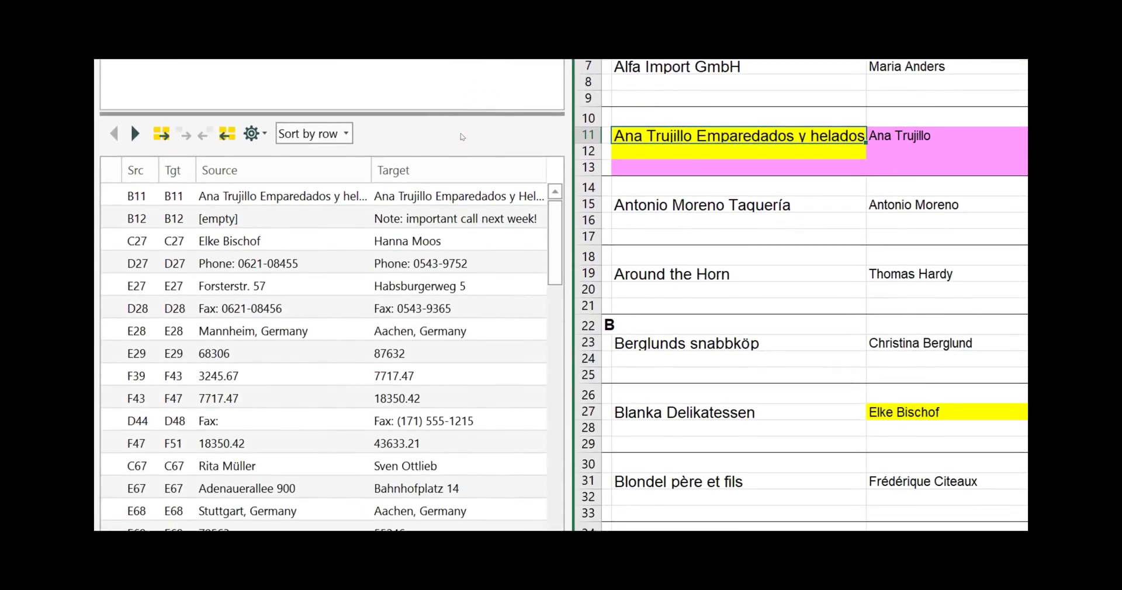
{"action": "left_click", "coordinate": [382, 129]}
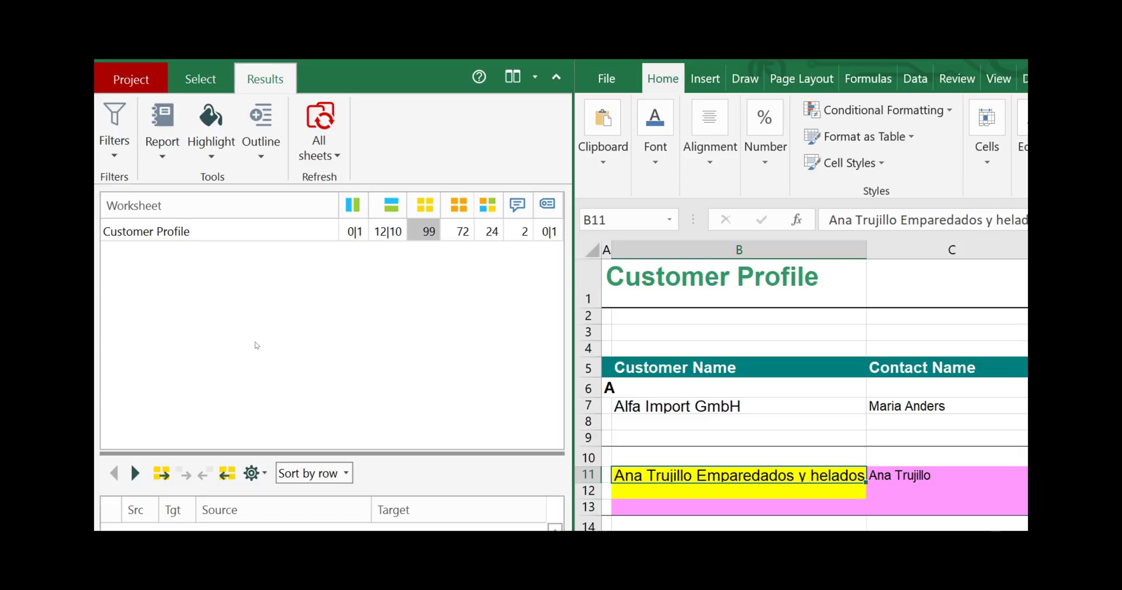
Step: Enable filters that ignore case, whitespace, datatype and formulas with same values, and refresh the comparison results
{"action": "left_click", "coordinate": [118, 153]}
{"action": "left_click", "coordinate": [105, 180]}
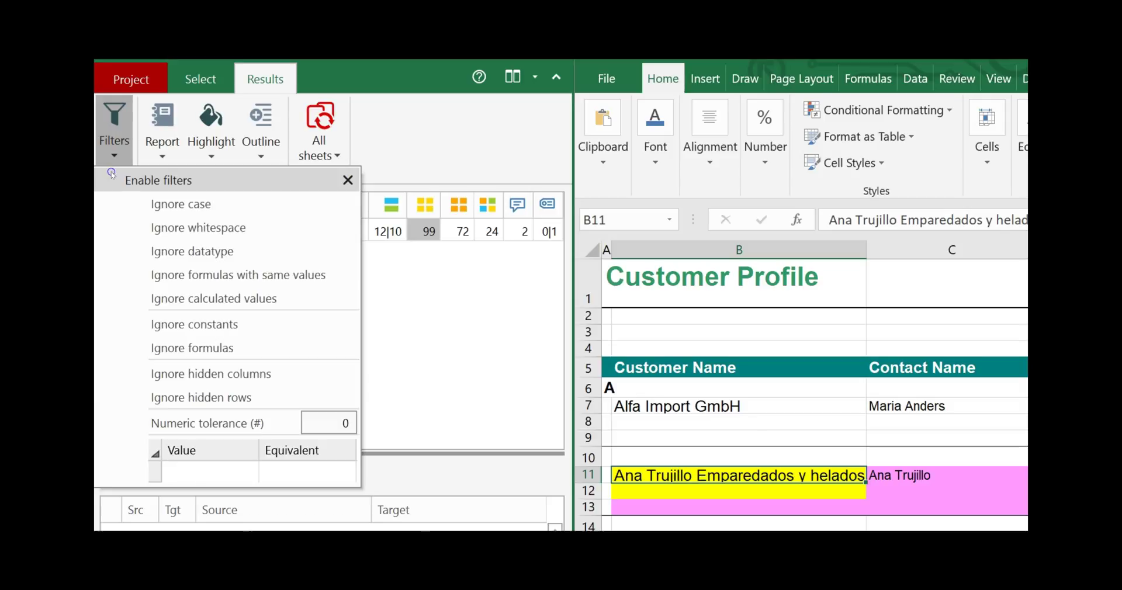
{"action": "left_click", "coordinate": [132, 204]}
{"action": "left_click", "coordinate": [131, 228]}
{"action": "left_click", "coordinate": [132, 250]}
{"action": "left_click", "coordinate": [131, 275]}
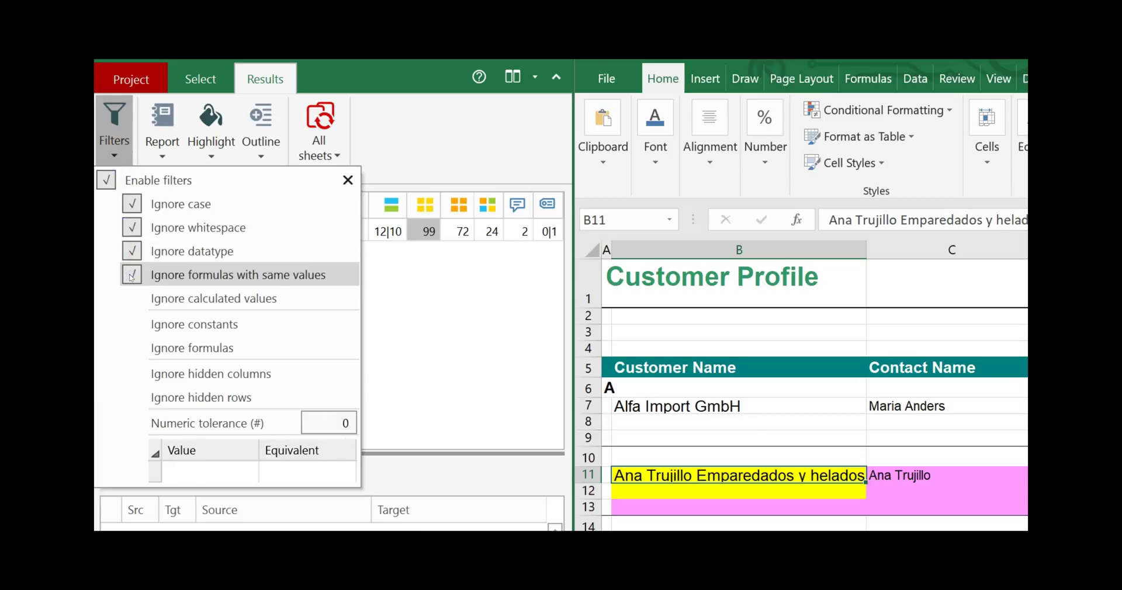
{"action": "left_click", "coordinate": [349, 179]}
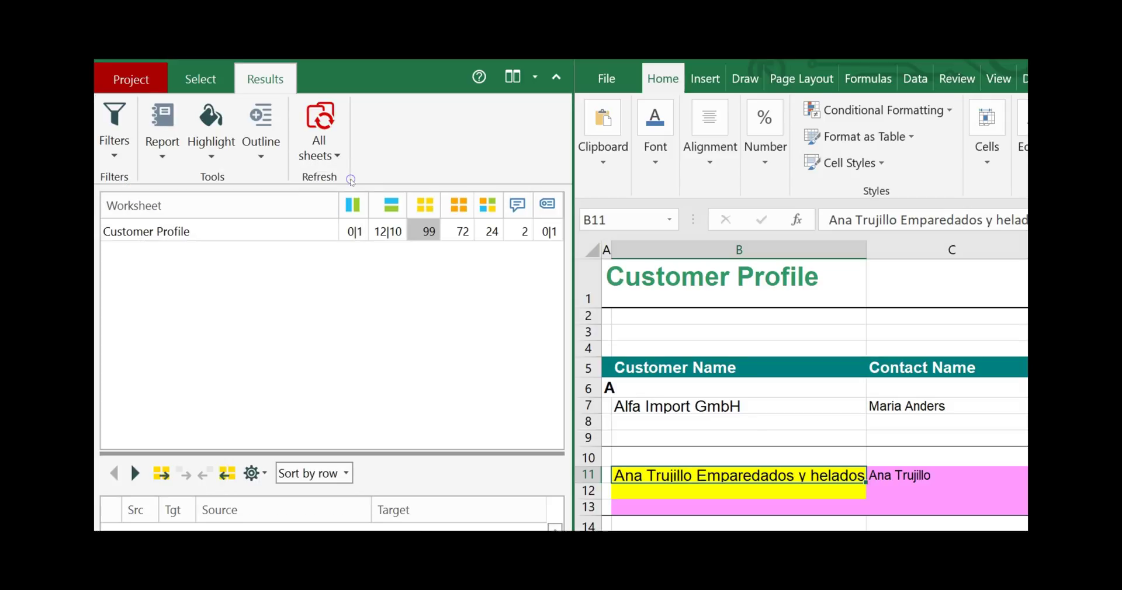
{"action": "left_click", "coordinate": [321, 111]}
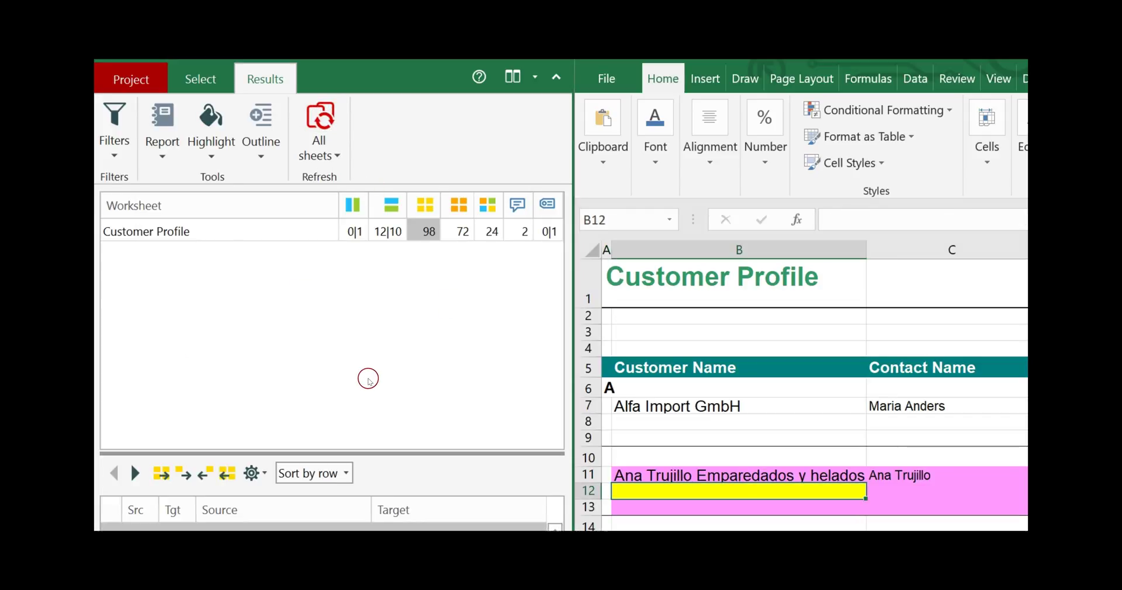
Step: Turn the comparison filters off again and refresh the results for all sheets
{"action": "left_click", "coordinate": [113, 155]}
{"action": "left_click", "coordinate": [130, 275]}
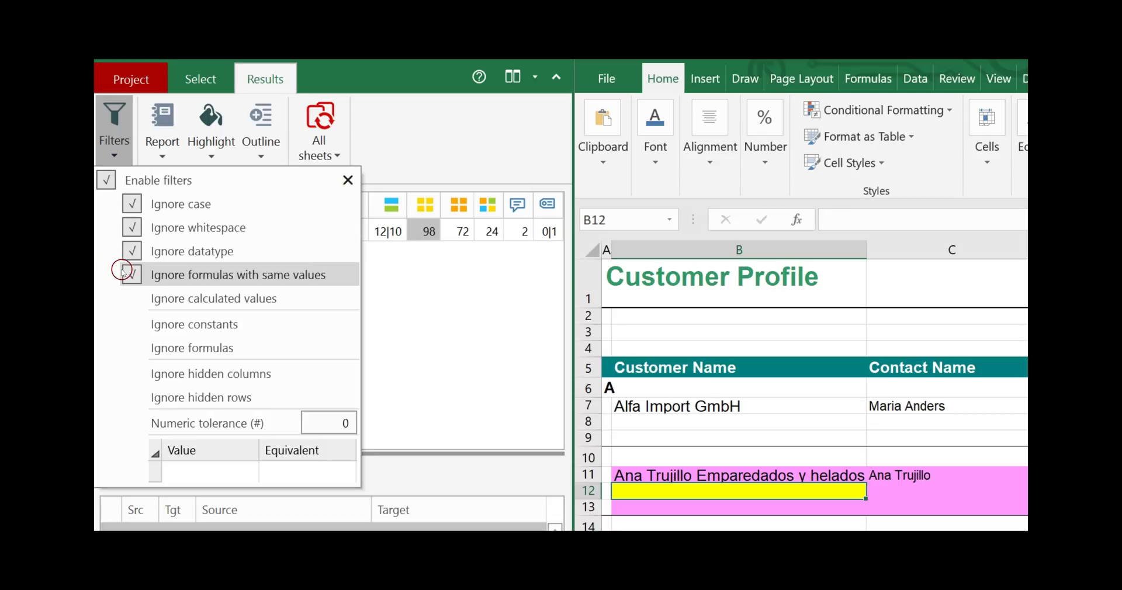
{"action": "left_click", "coordinate": [131, 252]}
{"action": "left_click", "coordinate": [131, 234]}
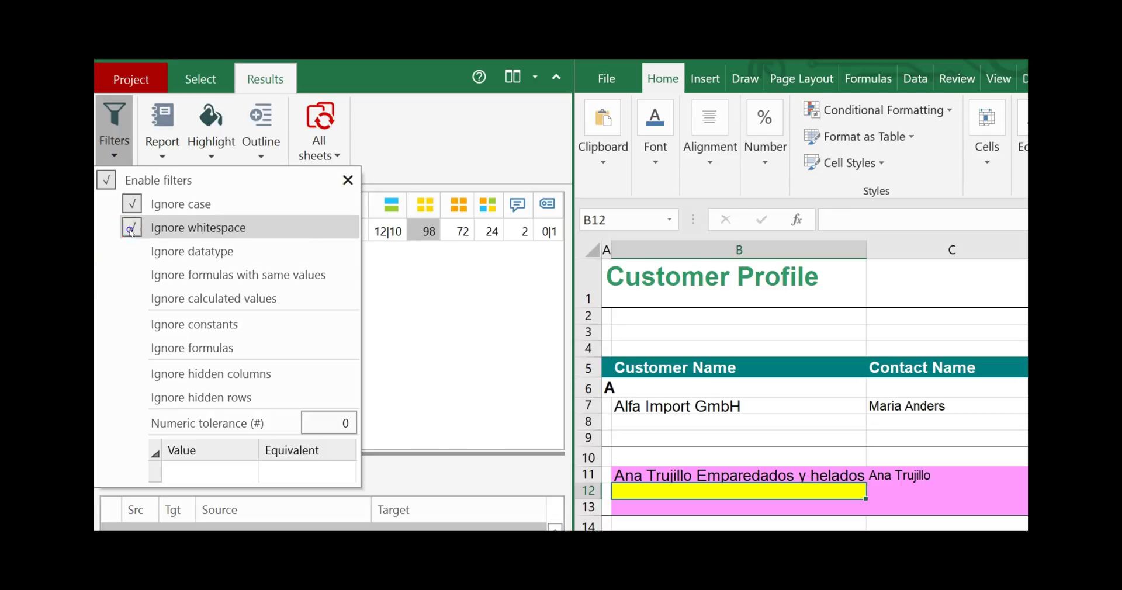
{"action": "left_click", "coordinate": [409, 125]}
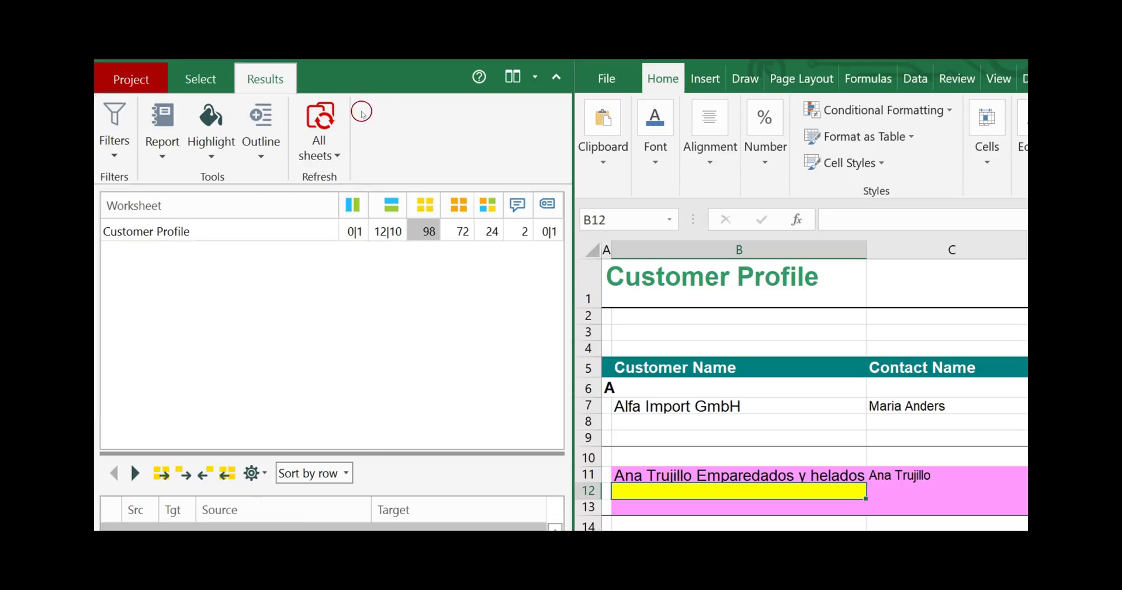
{"action": "left_click", "coordinate": [321, 110]}
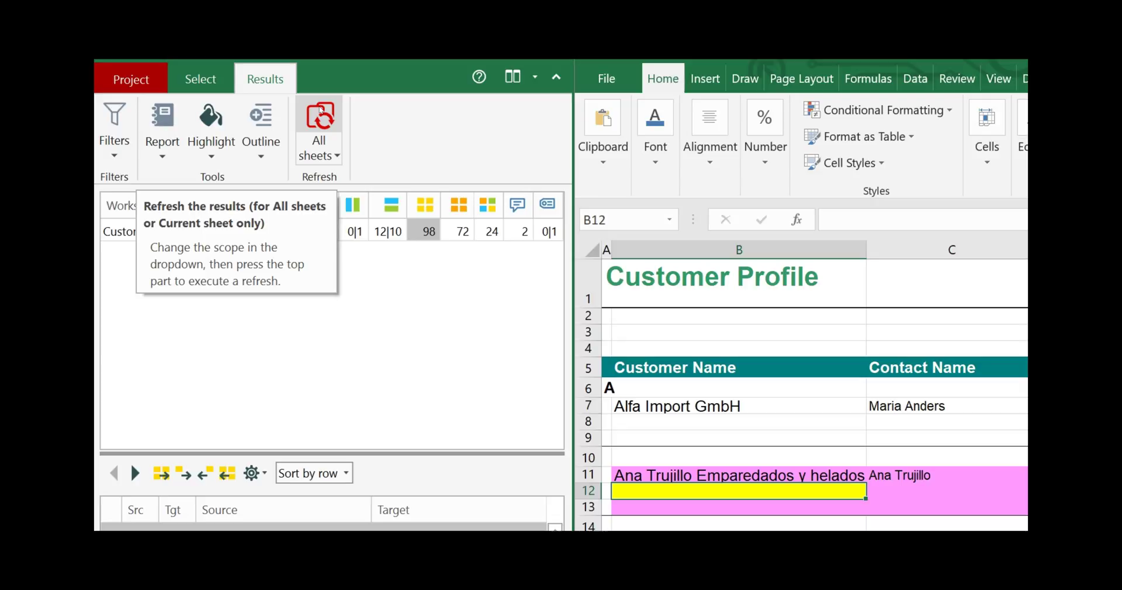
{"action": "left_click", "coordinate": [320, 110]}
{"action": "left_click", "coordinate": [320, 110]}
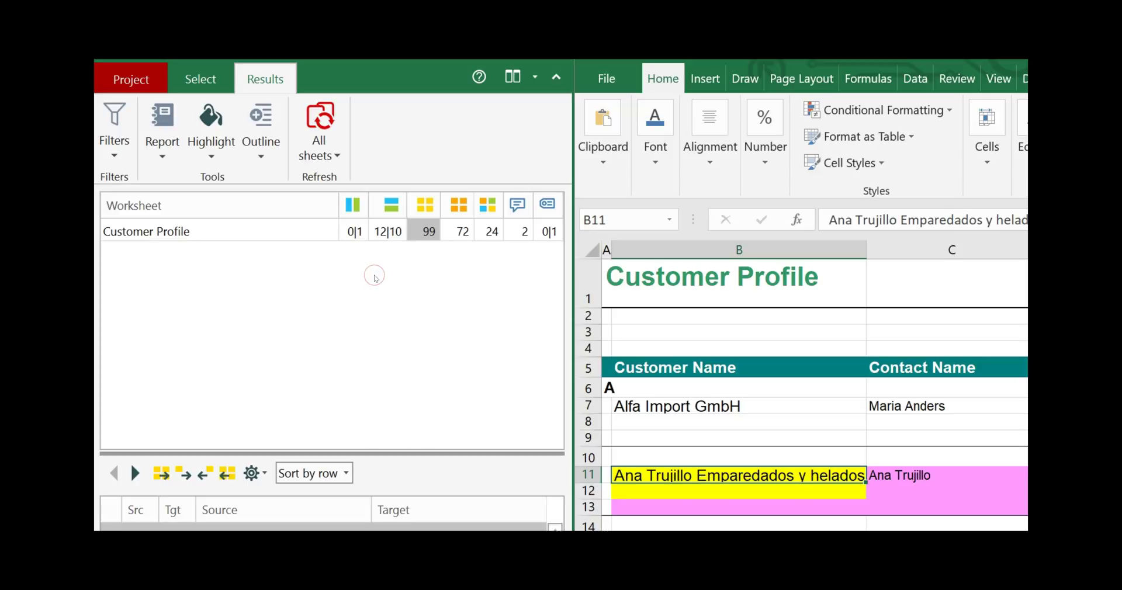
Step: List the column differences for Customer Profile and select the column H entry
{"action": "left_click", "coordinate": [355, 231]}
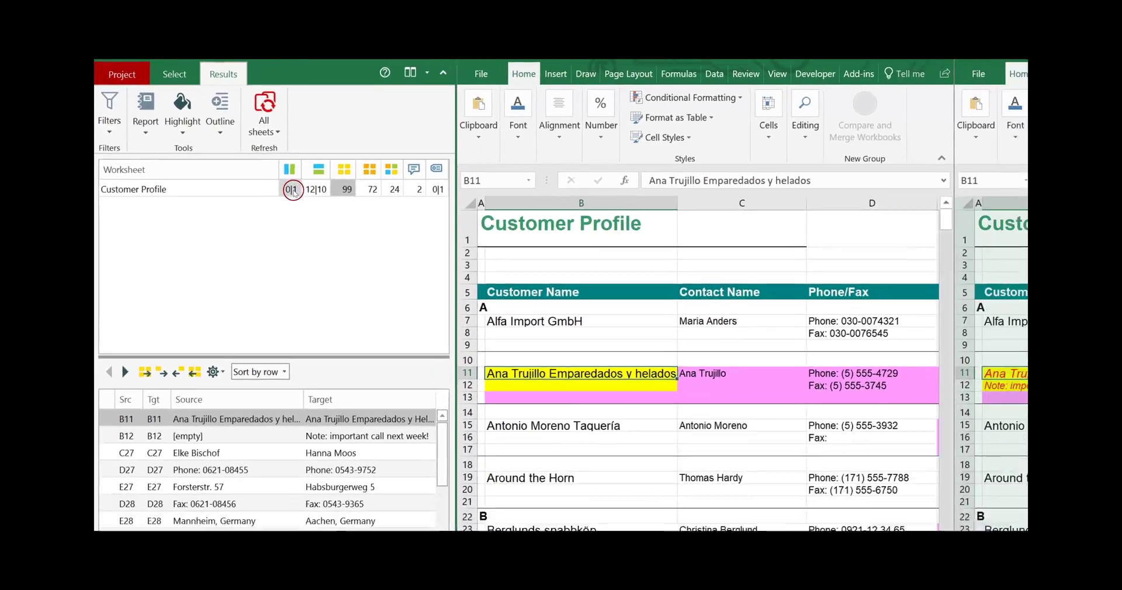
{"action": "left_click", "coordinate": [292, 190]}
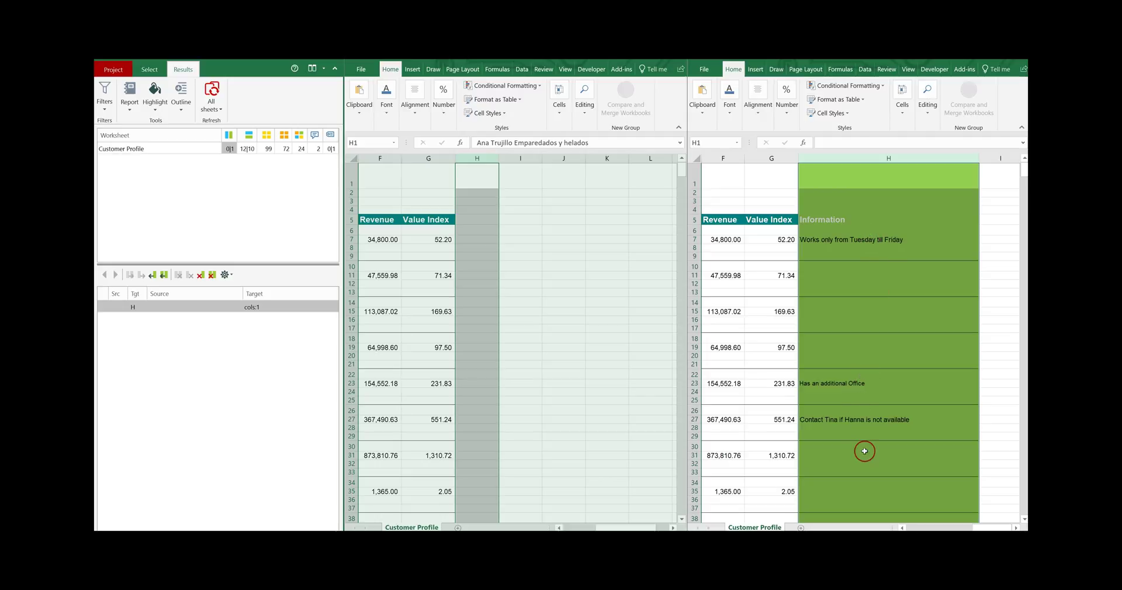
{"action": "left_click", "coordinate": [847, 230]}
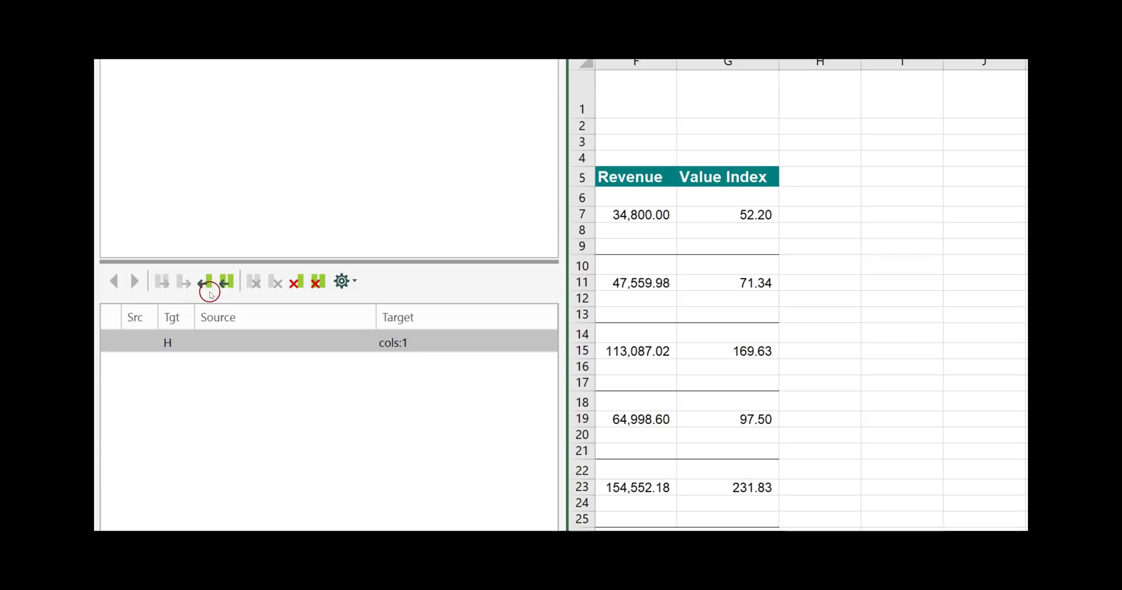
{"action": "left_click", "coordinate": [255, 295]}
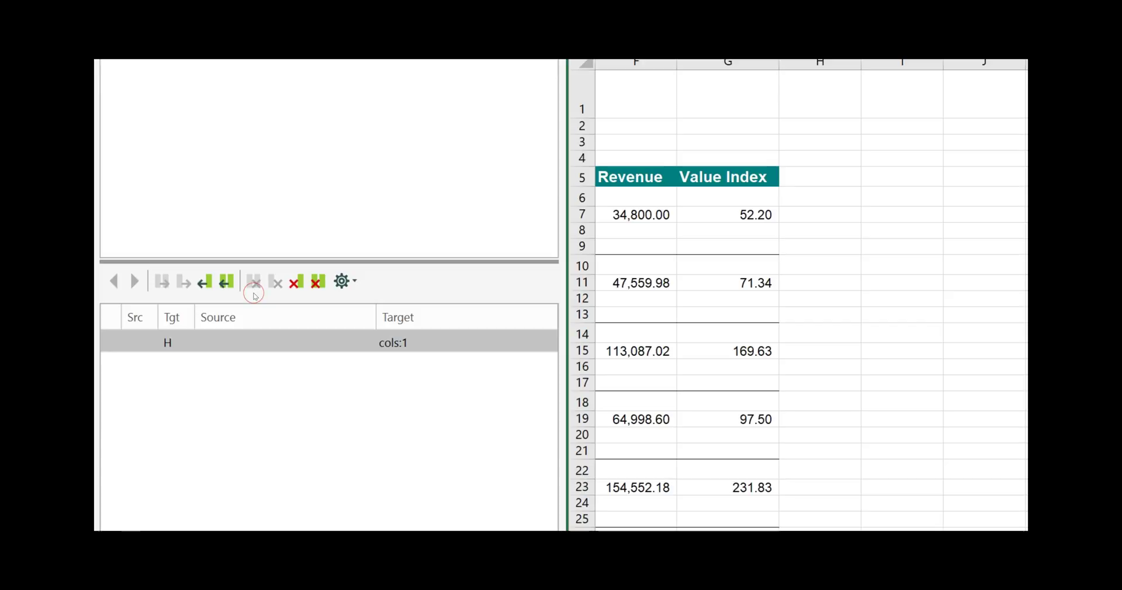
{"action": "left_click_drag", "start_coordinate": [276, 290], "coordinate": [319, 294]}
{"action": "left_click", "coordinate": [177, 346]}
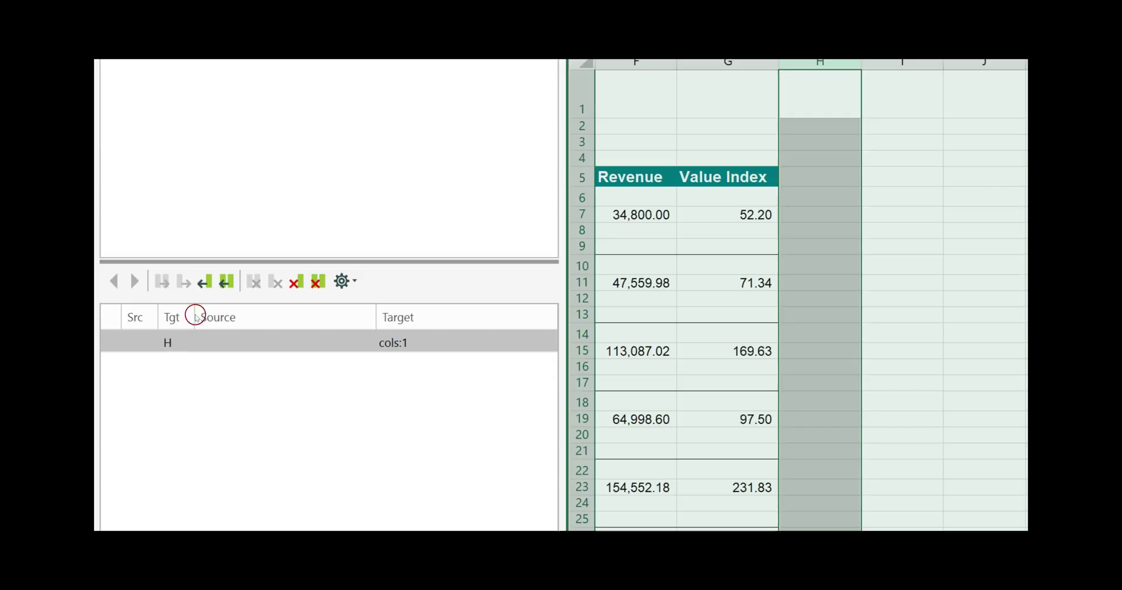
Step: Insert the target's extra column H into the source worksheet as the selected difference
{"action": "left_click", "coordinate": [208, 295]}
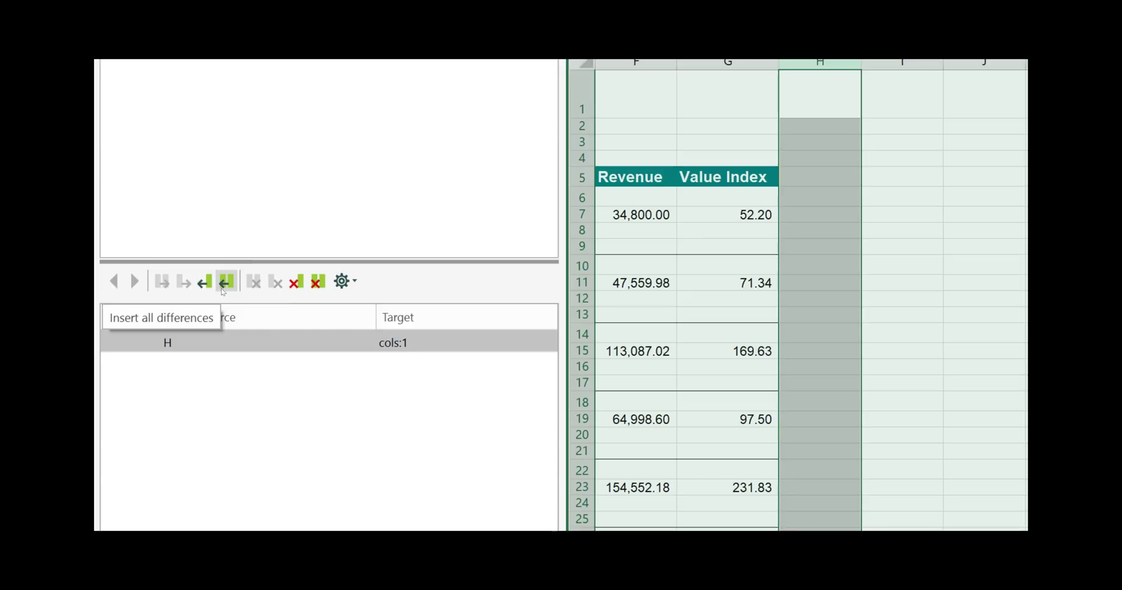
{"action": "left_click", "coordinate": [243, 343]}
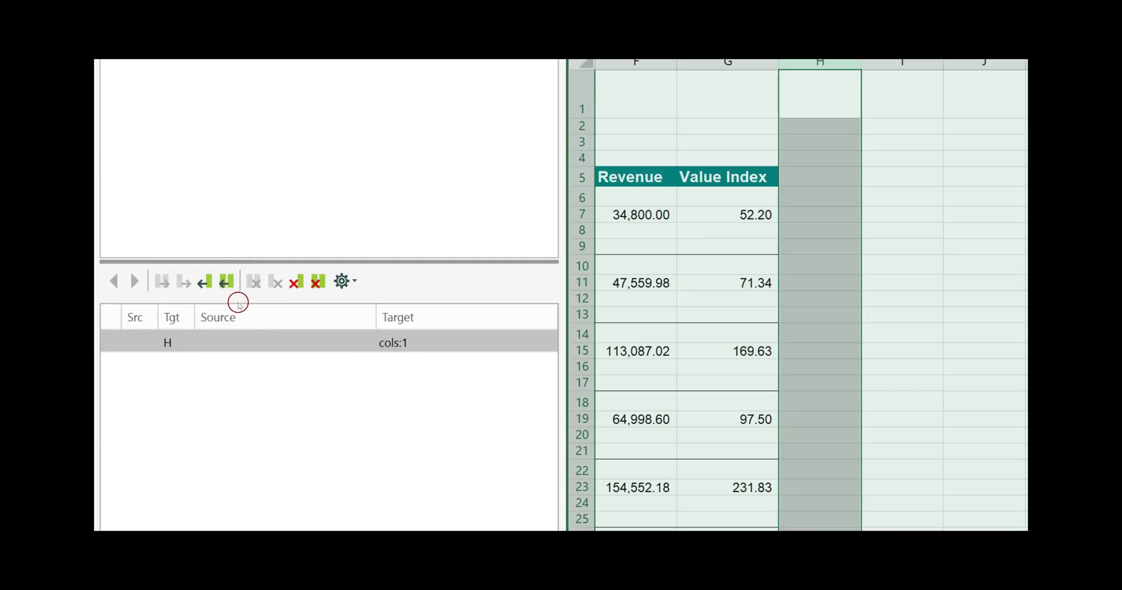
{"action": "left_click", "coordinate": [222, 284]}
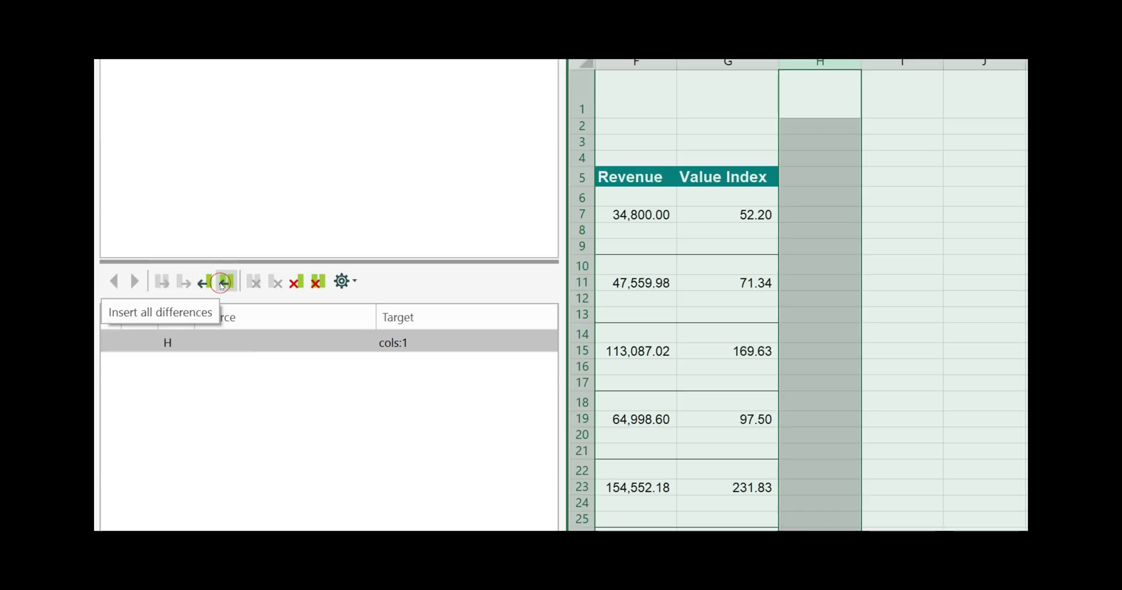
{"action": "left_click", "coordinate": [313, 284]}
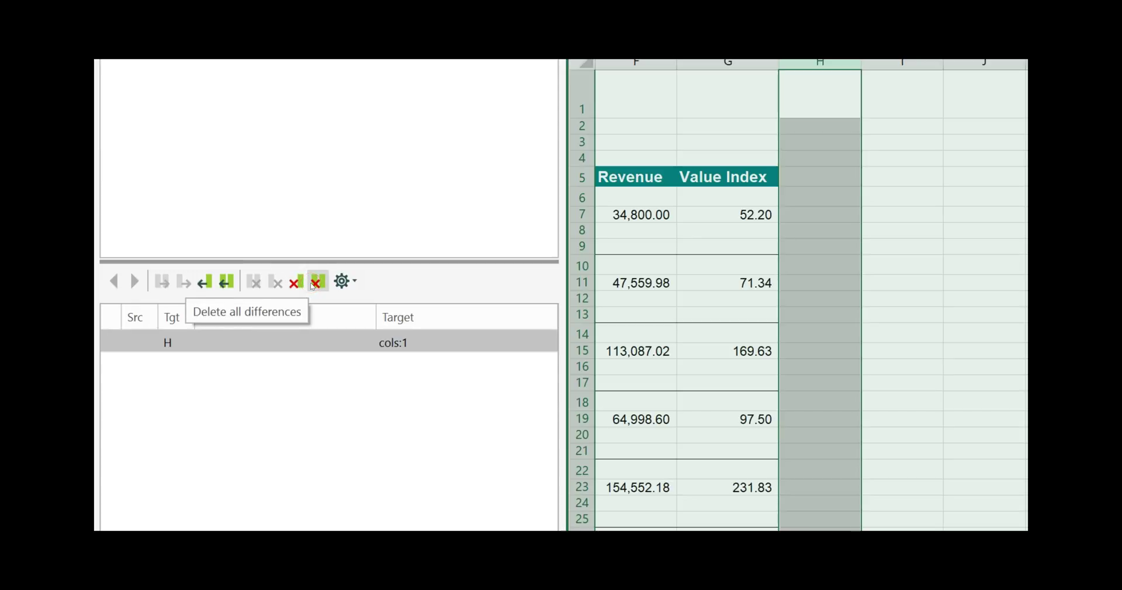
{"action": "left_click", "coordinate": [202, 281]}
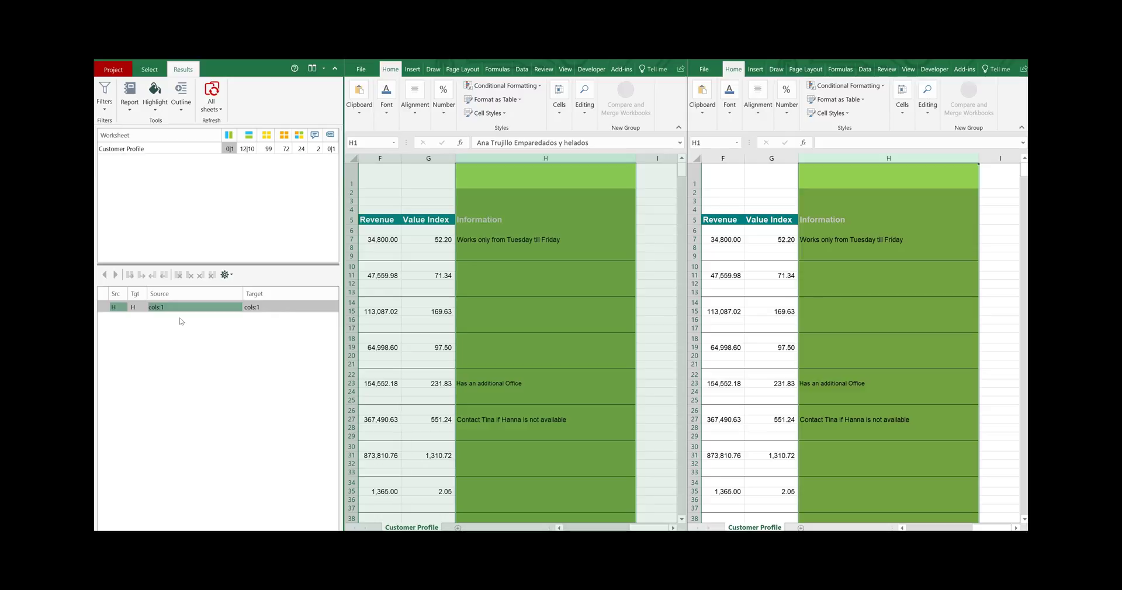
Step: In the row differences, delete rows 39:42 from the target and insert source rows 51:54 into the target
{"action": "left_click", "coordinate": [248, 150]}
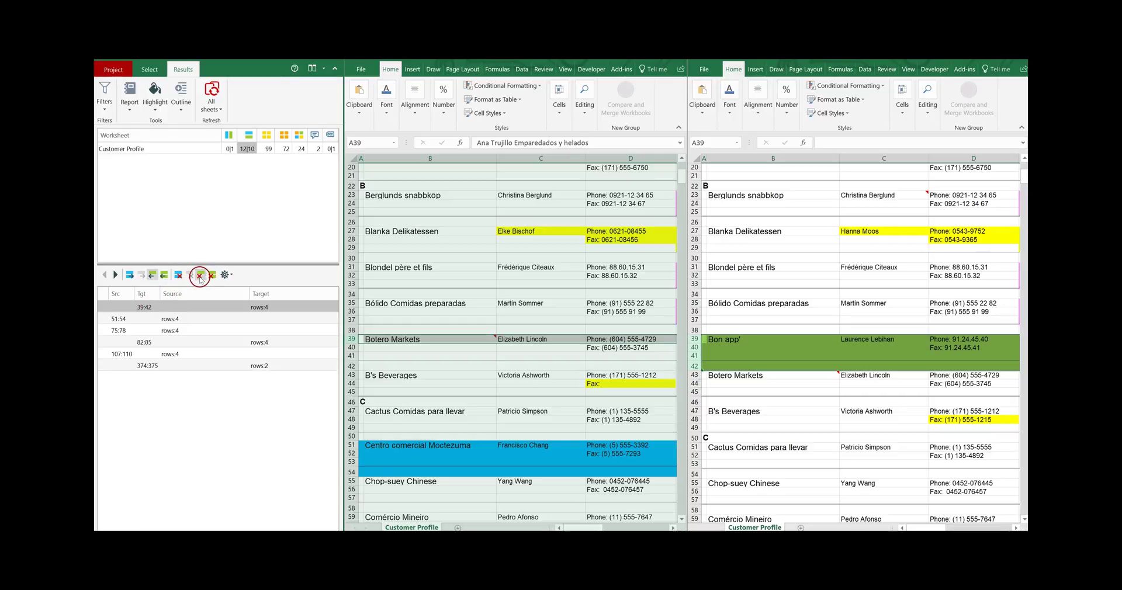
{"action": "left_click", "coordinate": [199, 274]}
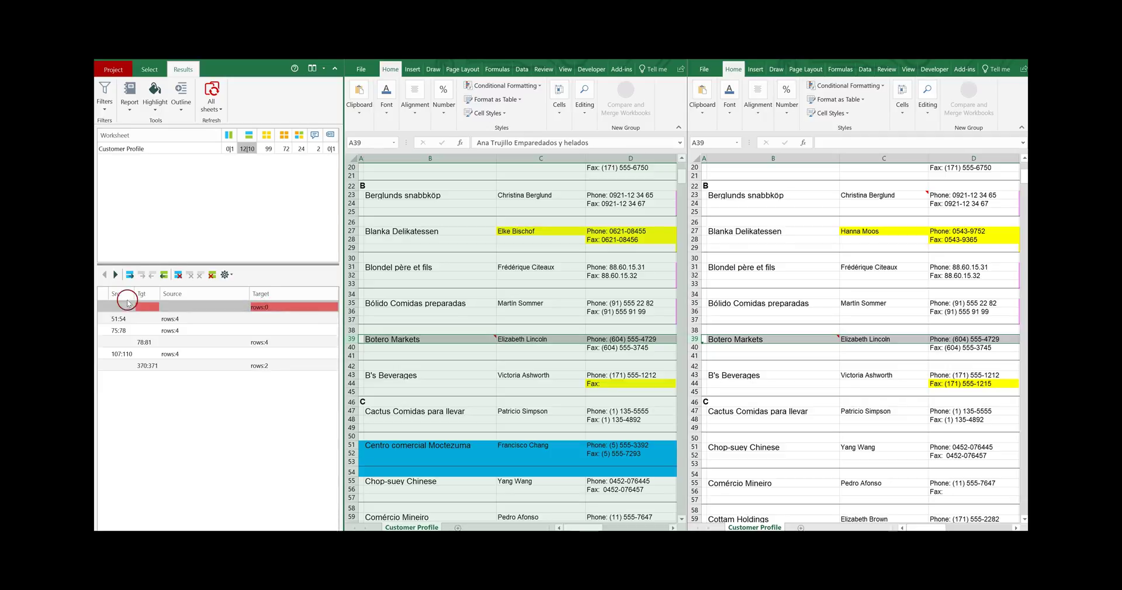
{"action": "left_click", "coordinate": [119, 319]}
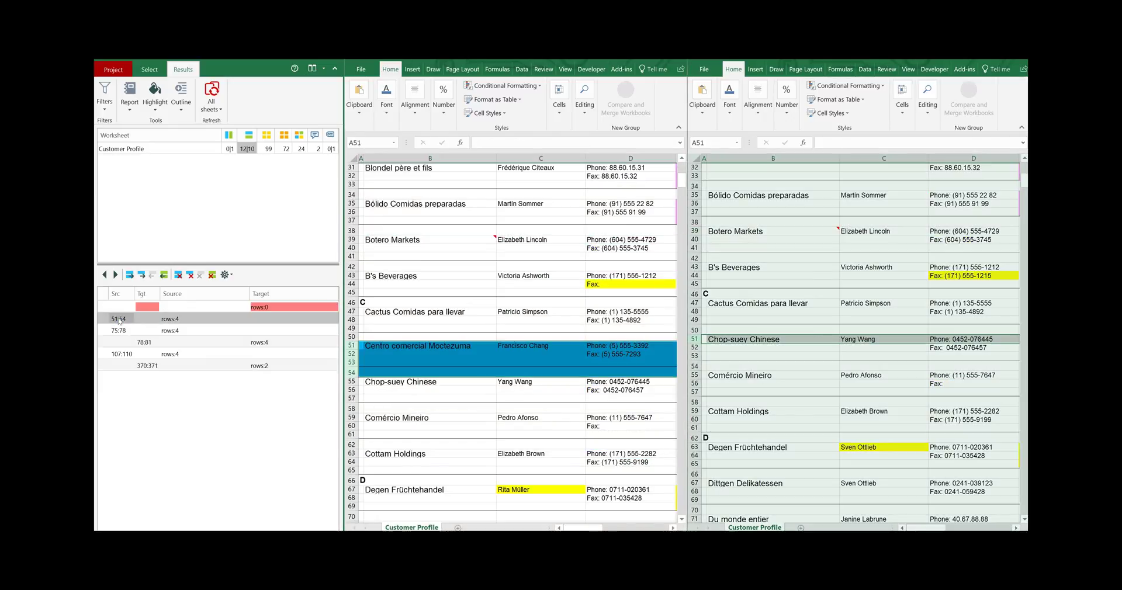
{"action": "left_click", "coordinate": [141, 275]}
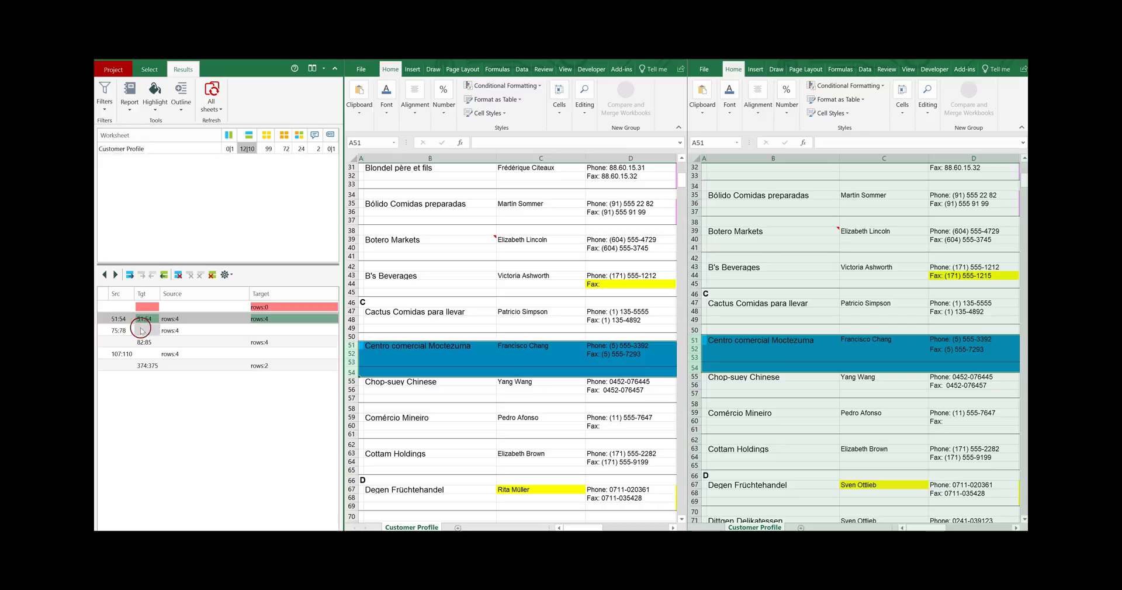
Step: Step through the following row differences up to source rows 107:110, using next and previous difference navigation
{"action": "left_click", "coordinate": [115, 276]}
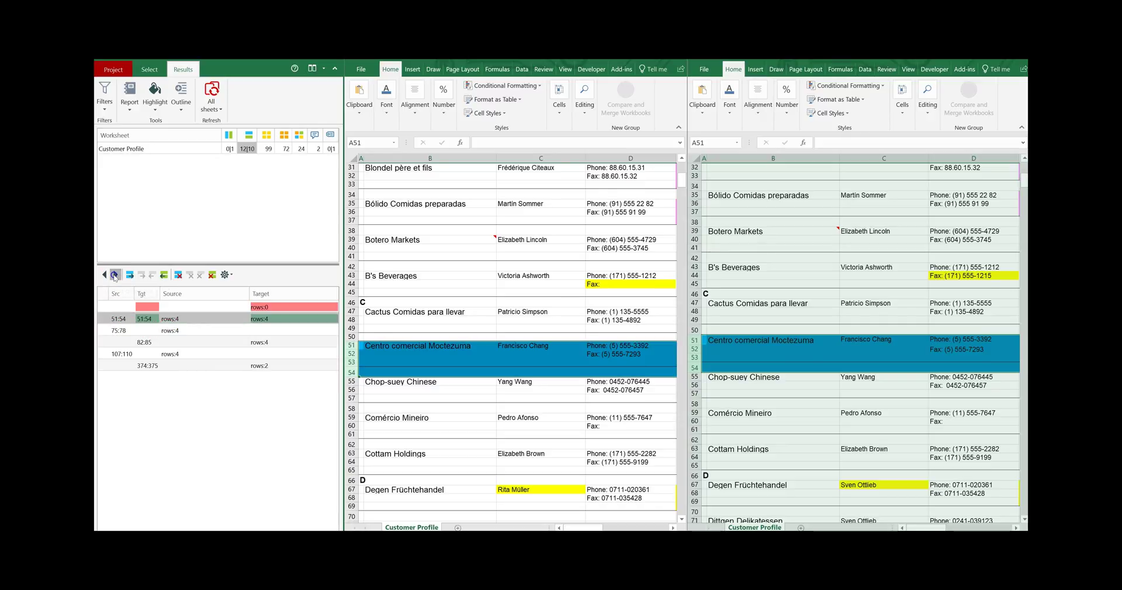
{"action": "left_click", "coordinate": [114, 276]}
{"action": "left_click", "coordinate": [114, 276]}
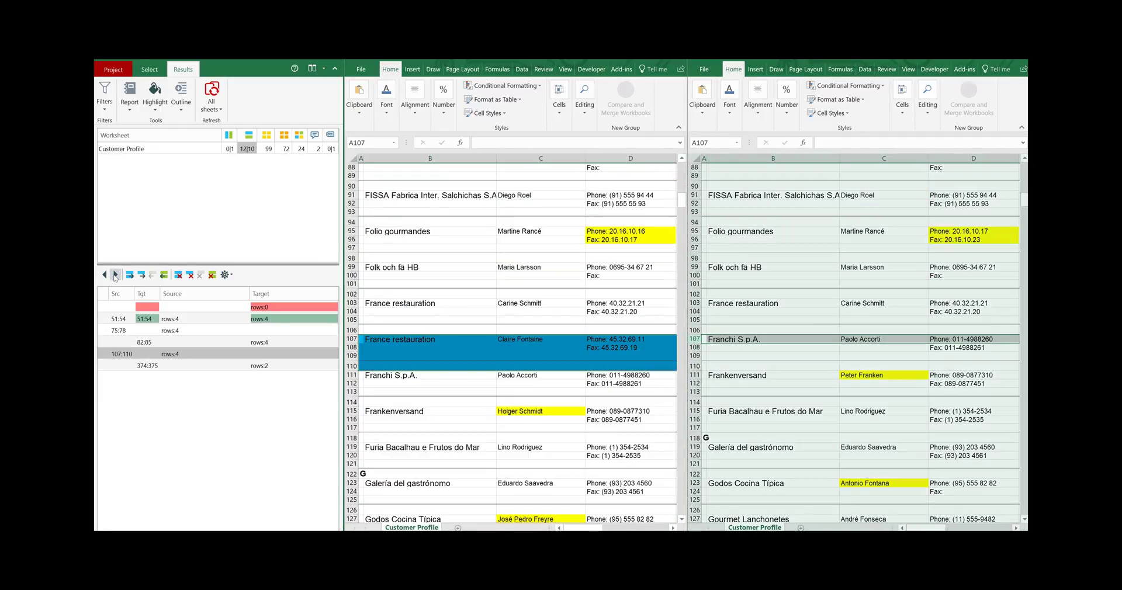
{"action": "left_click", "coordinate": [104, 275]}
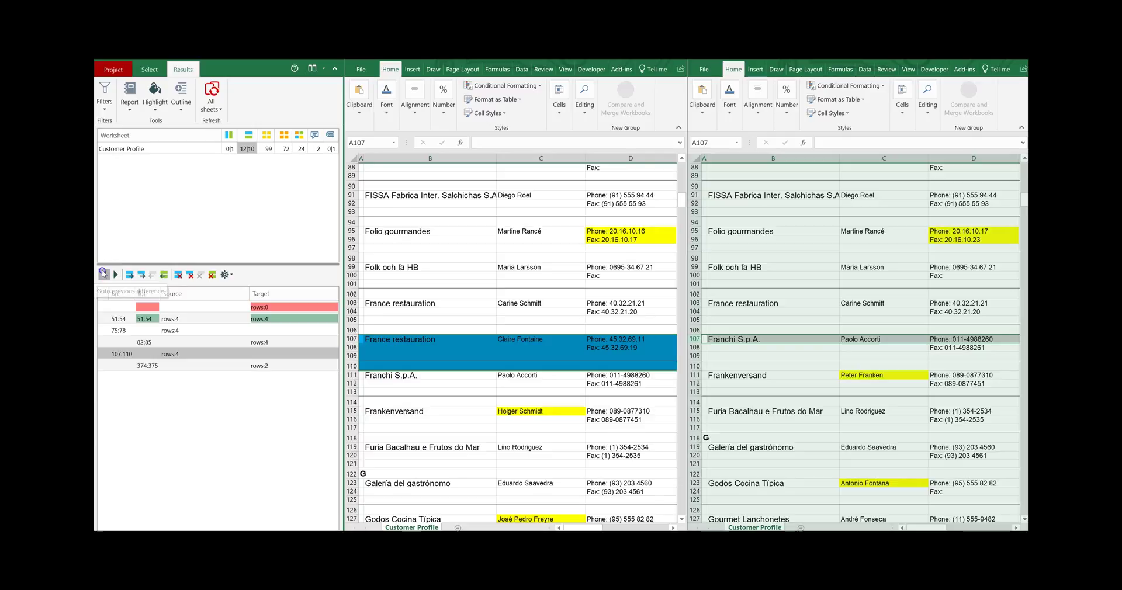
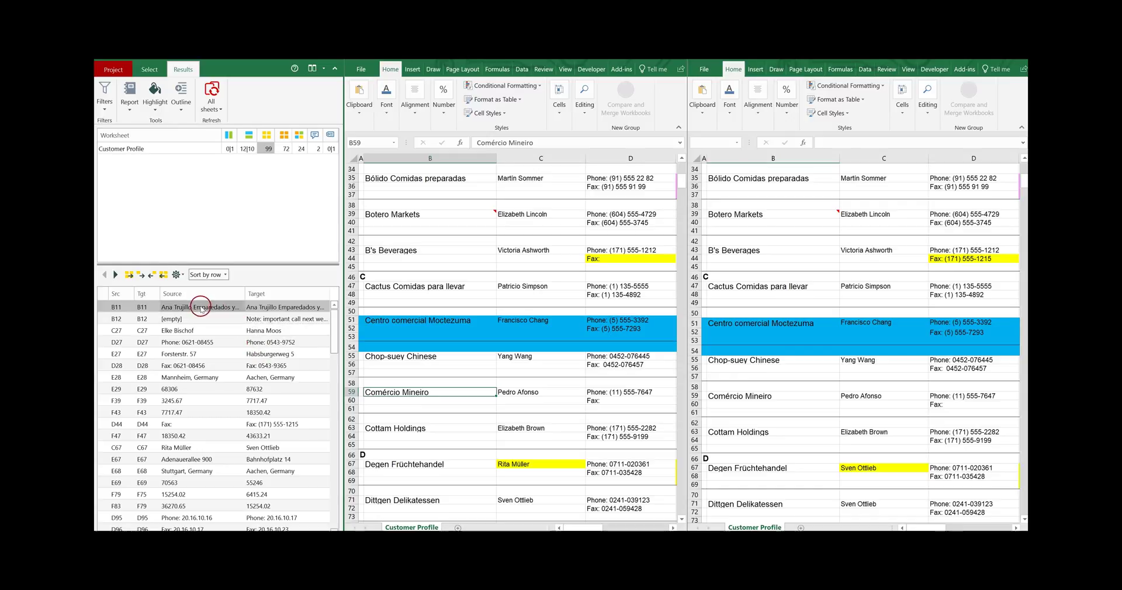
Step: Inspect the detail view of the B11 value difference and update target cell C27 with the source's contact name
{"action": "mouse_move", "coordinate": [174, 306]}
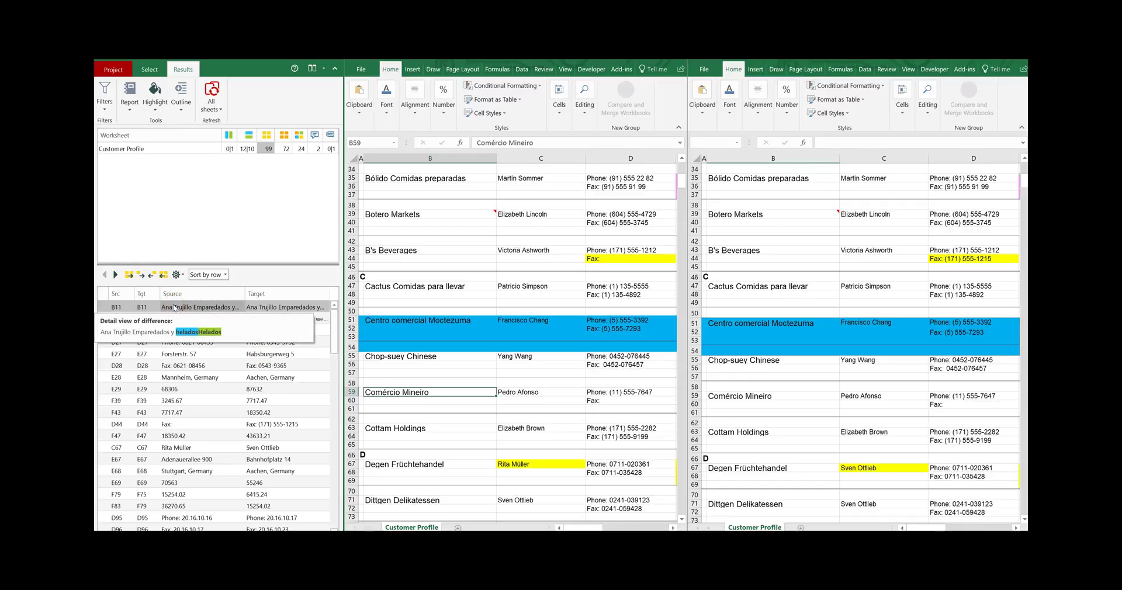
{"action": "left_click", "coordinate": [227, 234]}
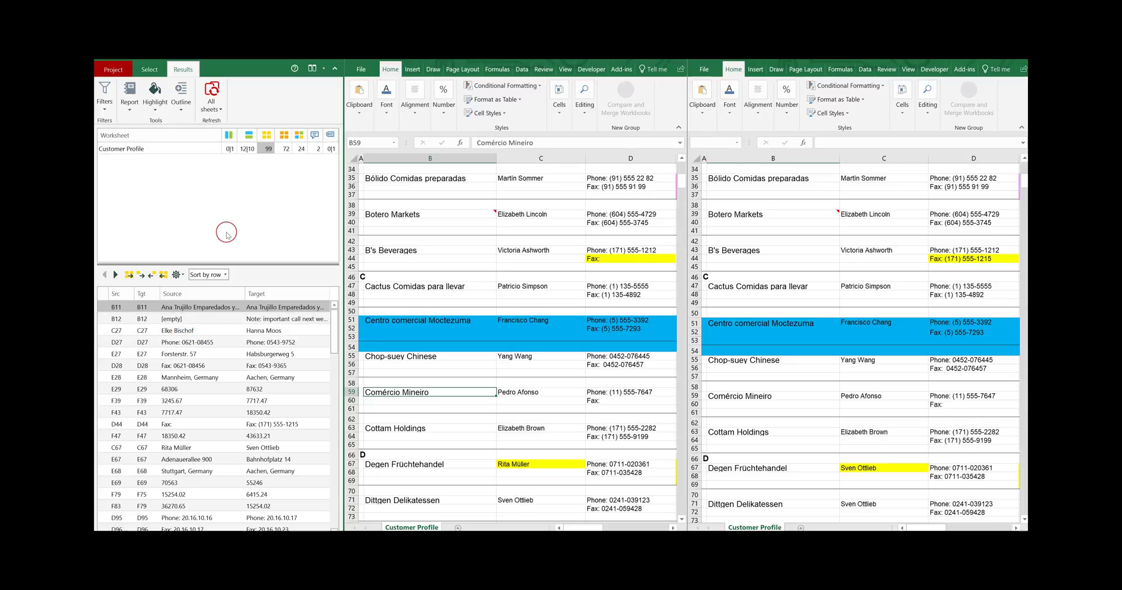
{"action": "left_click", "coordinate": [119, 331]}
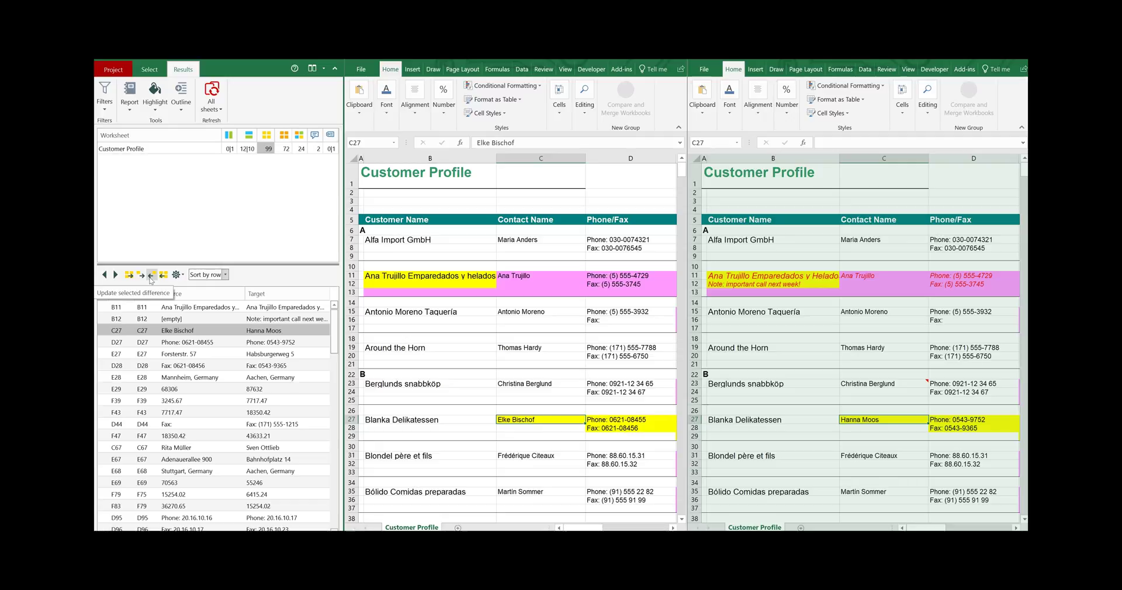
{"action": "left_click", "coordinate": [141, 276]}
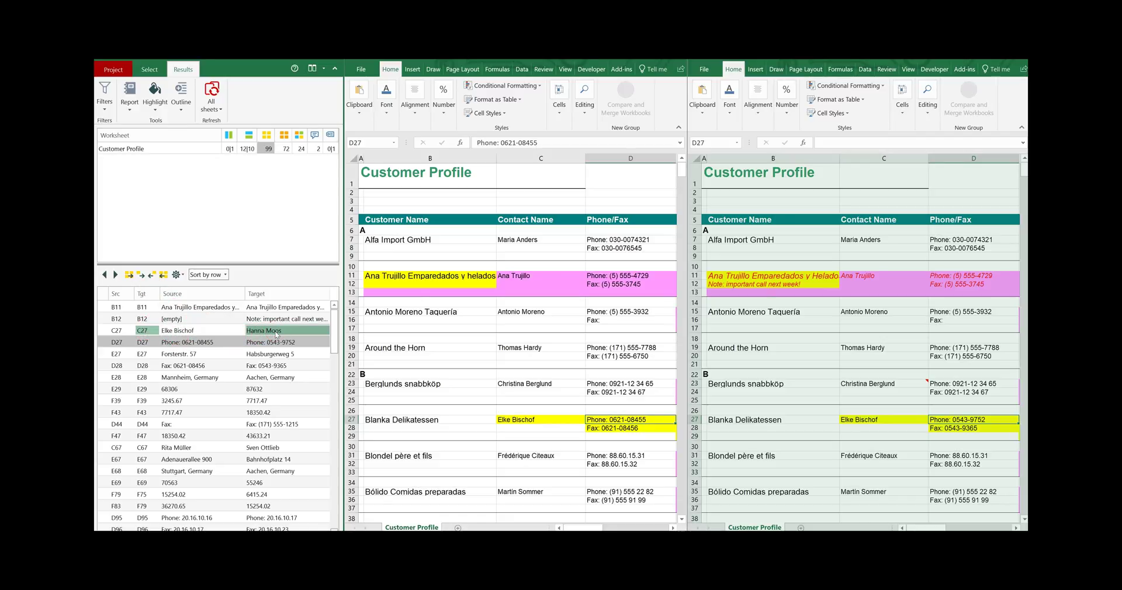
Step: Select the updated C27 difference and compare its entry with the contact cells in both worksheets
{"action": "left_click", "coordinate": [253, 331]}
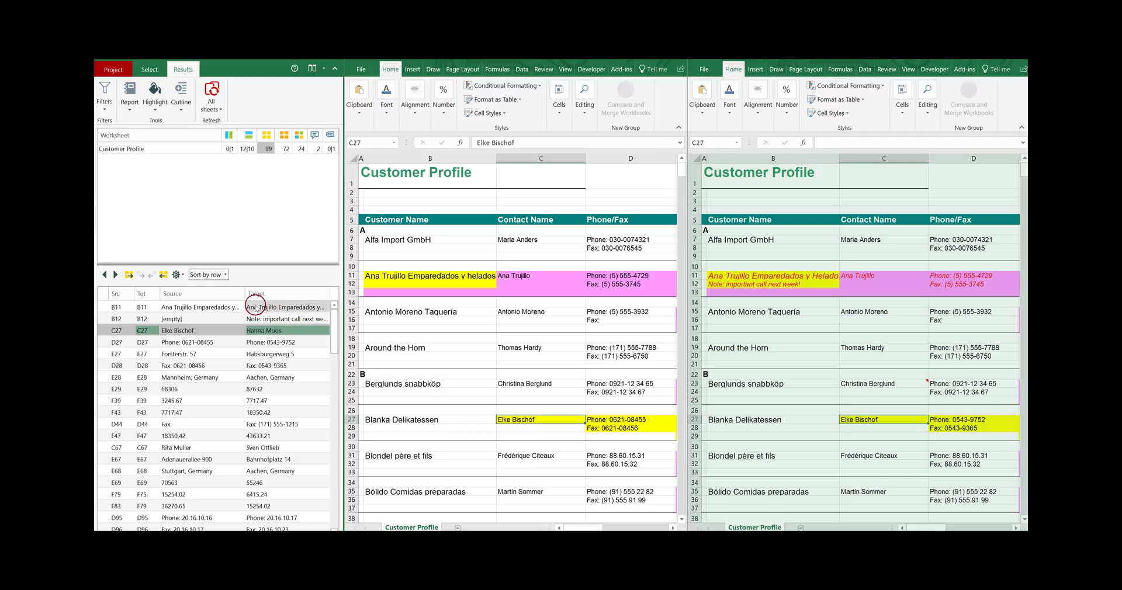
{"action": "left_click", "coordinate": [297, 331]}
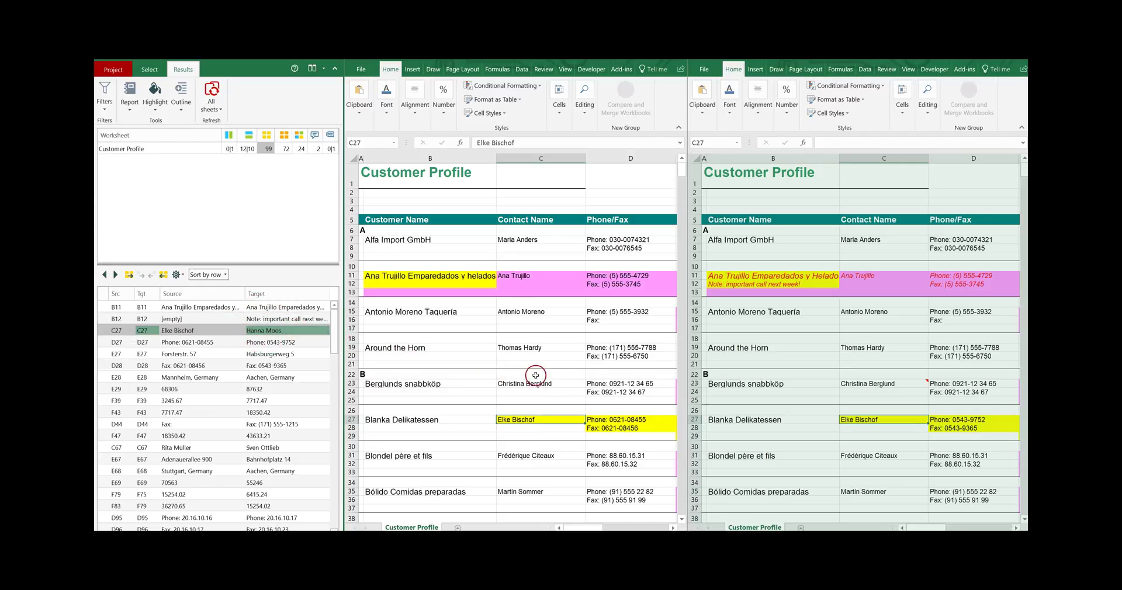
{"action": "left_click", "coordinate": [849, 414]}
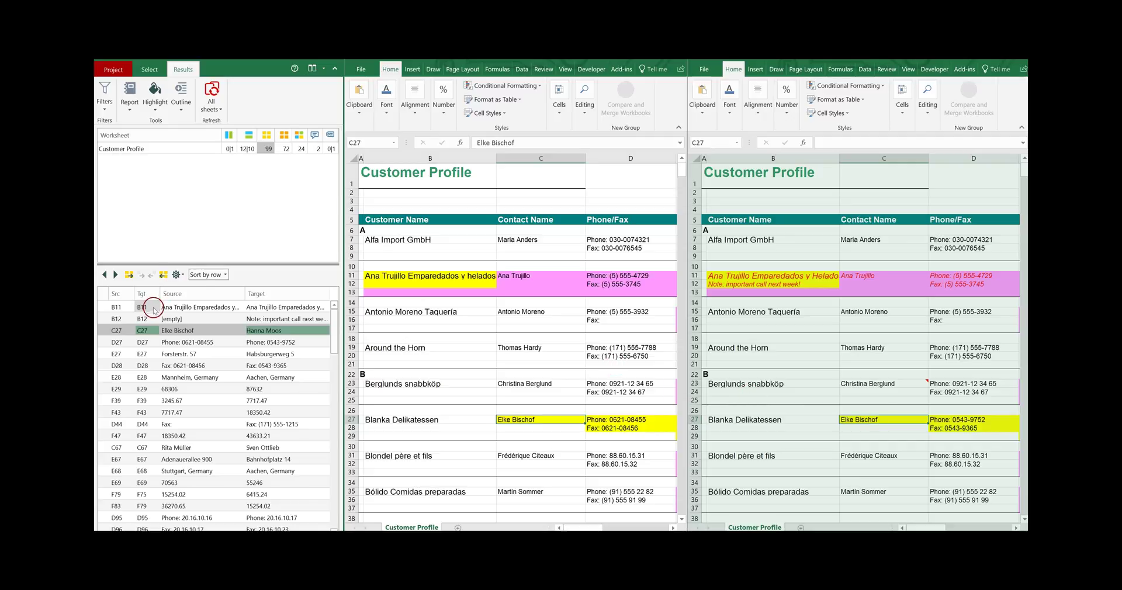
{"action": "left_click", "coordinate": [200, 306]}
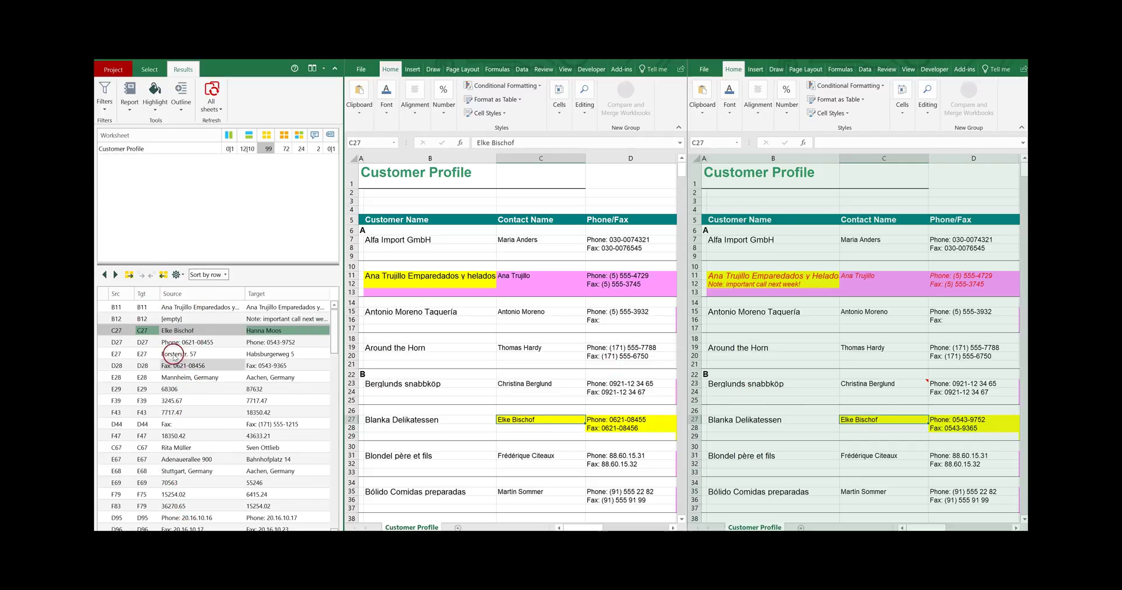
{"action": "left_click", "coordinate": [127, 279]}
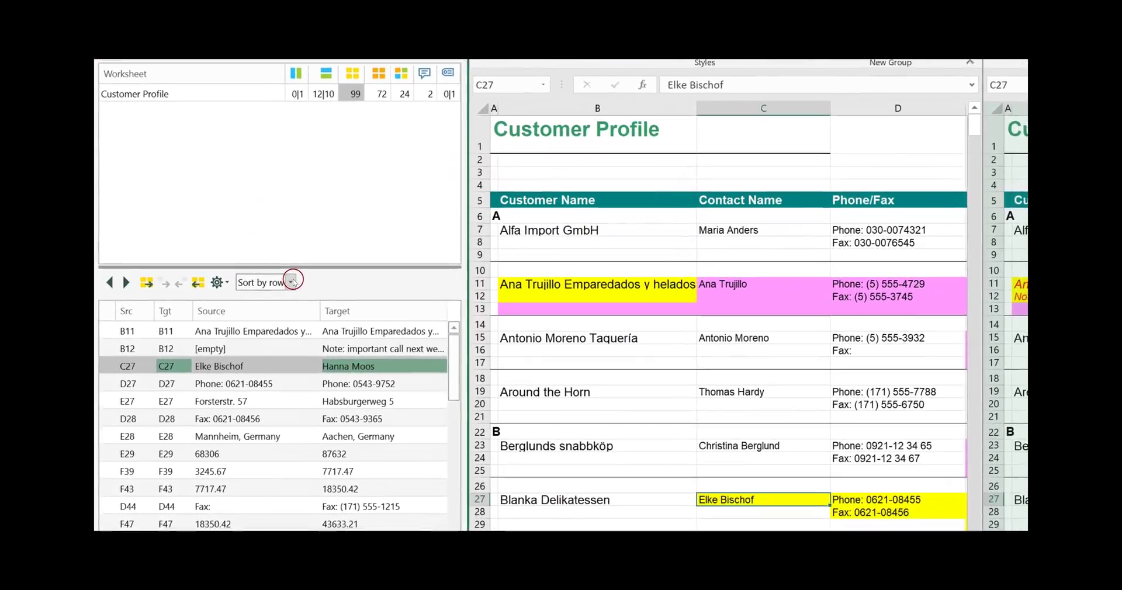
Step: Group the entered-value differences by column and expand the column C group
{"action": "left_click", "coordinate": [293, 281]}
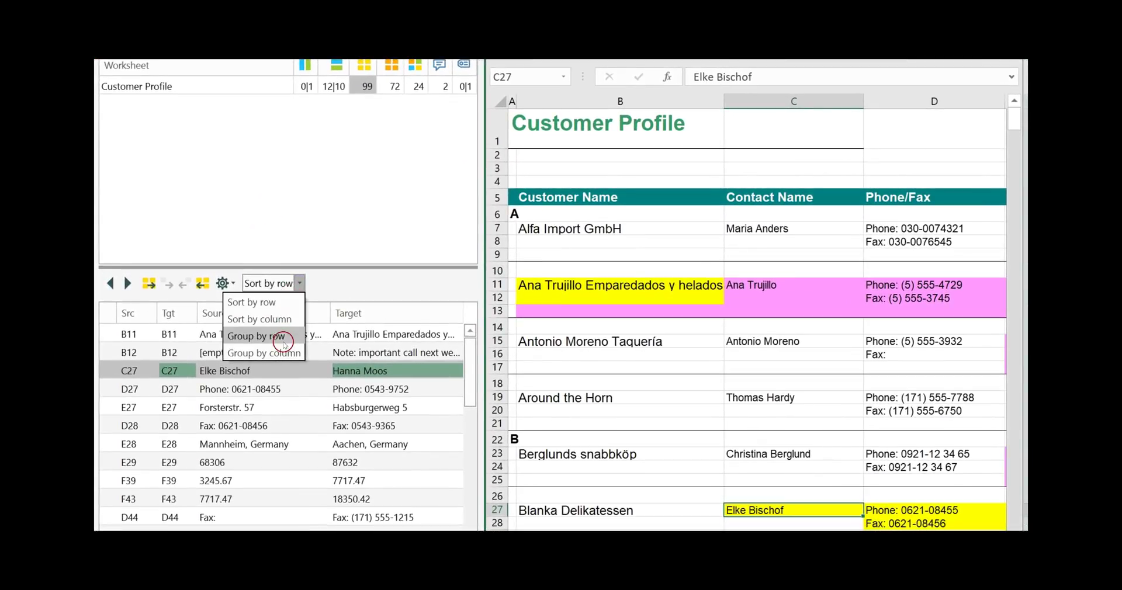
{"action": "left_click", "coordinate": [280, 353]}
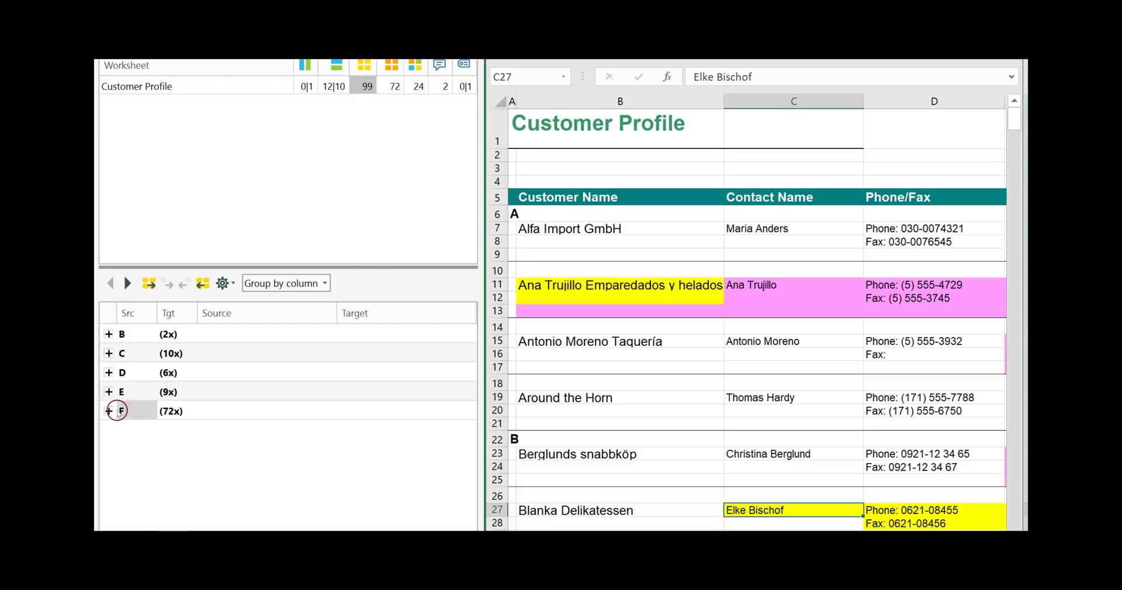
{"action": "left_click", "coordinate": [110, 353]}
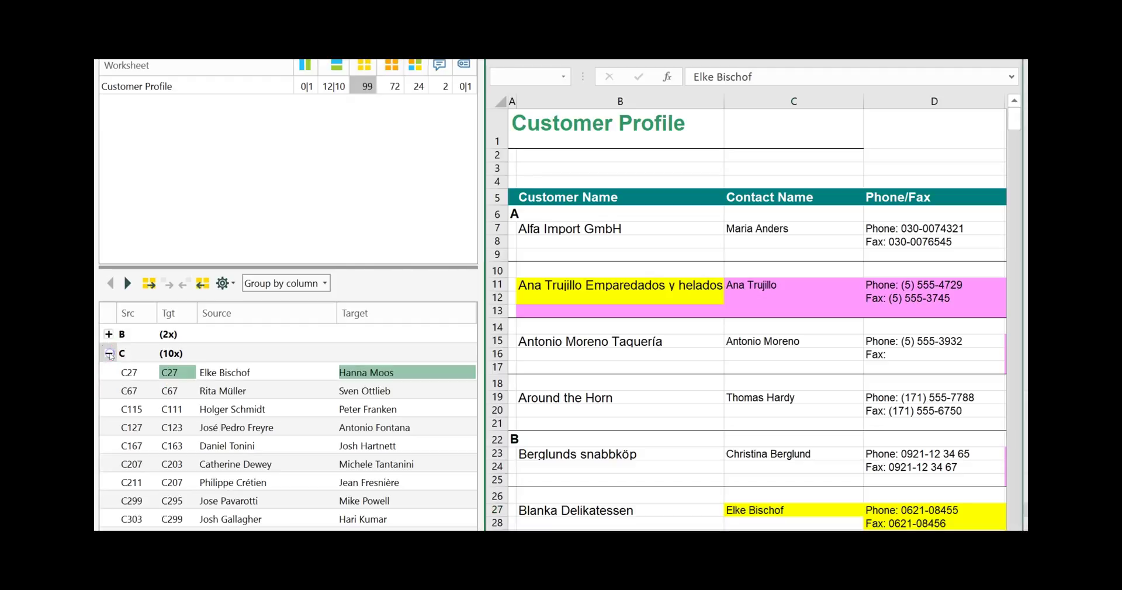
Step: Go through the contact name differences in column C at source cells C27, C67 and C115
{"action": "left_click", "coordinate": [228, 374]}
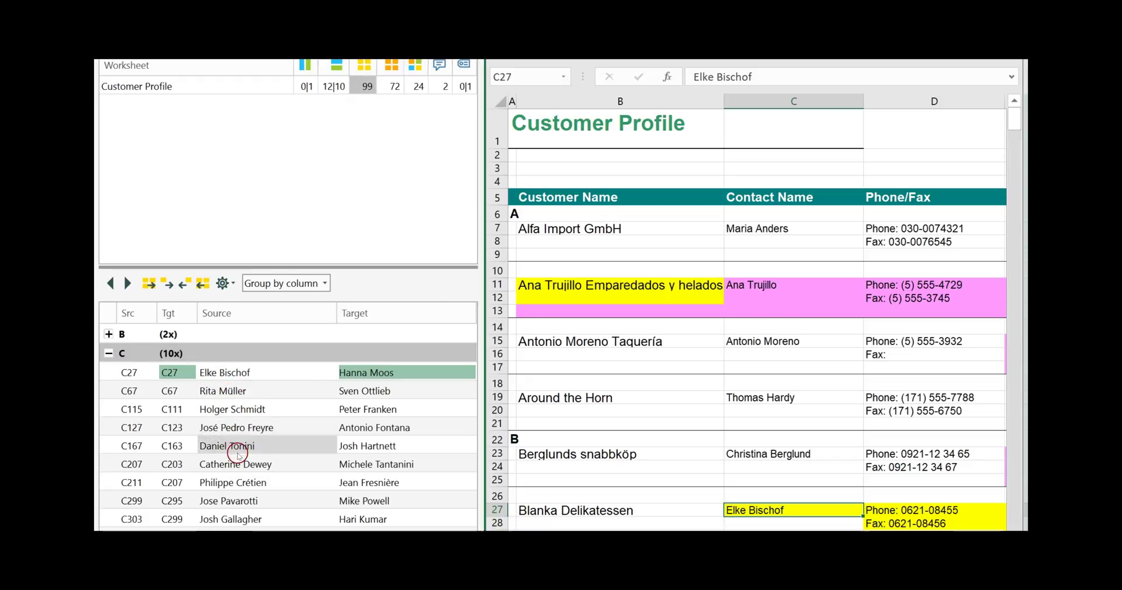
{"action": "left_click", "coordinate": [250, 375]}
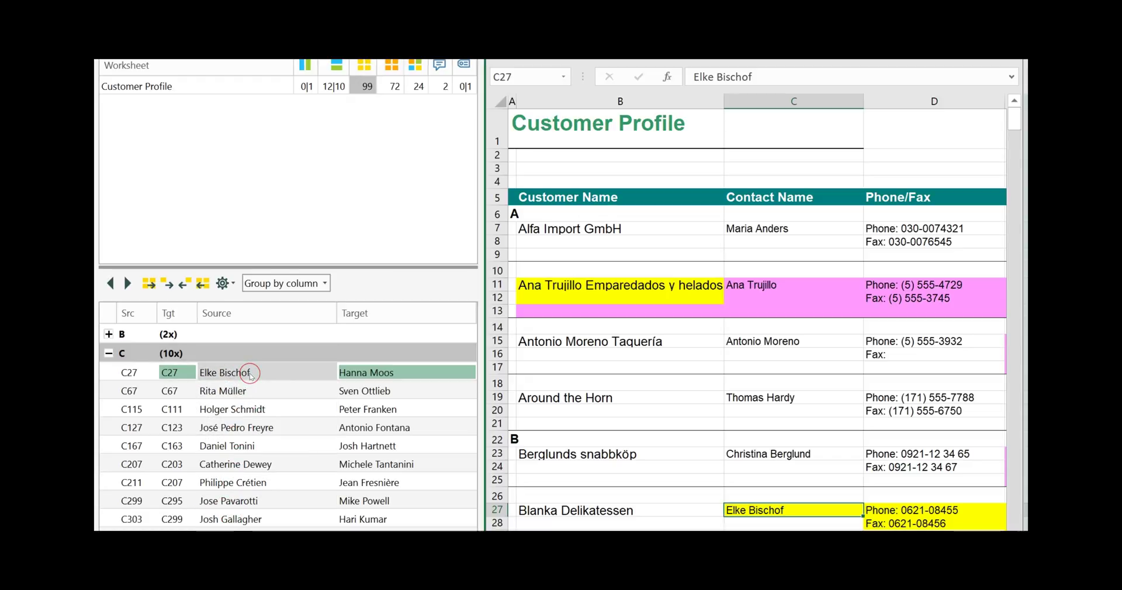
{"action": "left_click", "coordinate": [135, 353]}
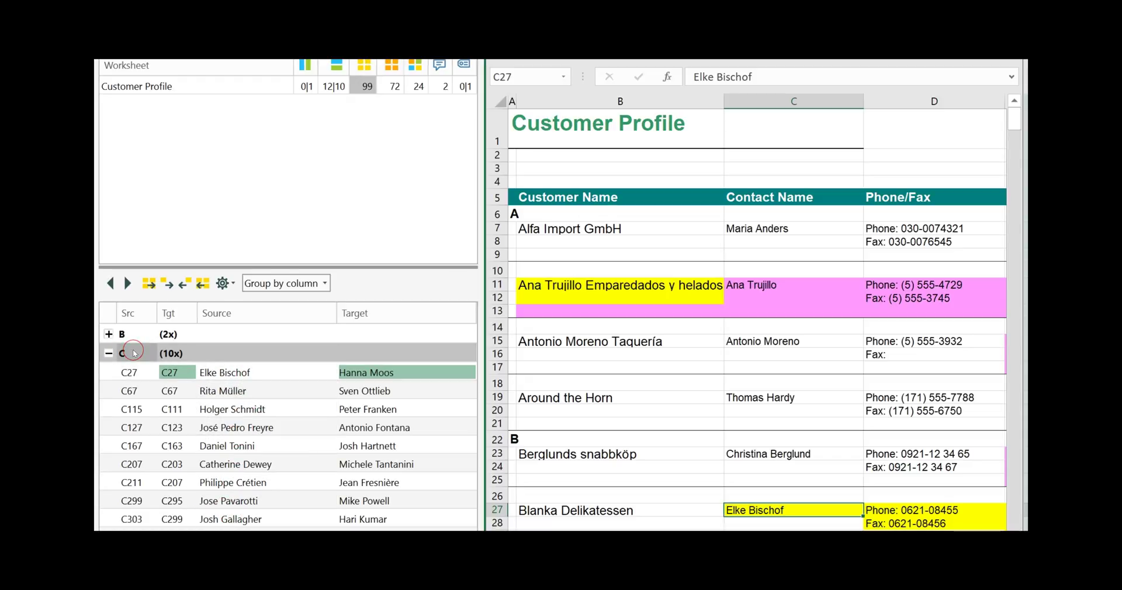
{"action": "left_click", "coordinate": [254, 398]}
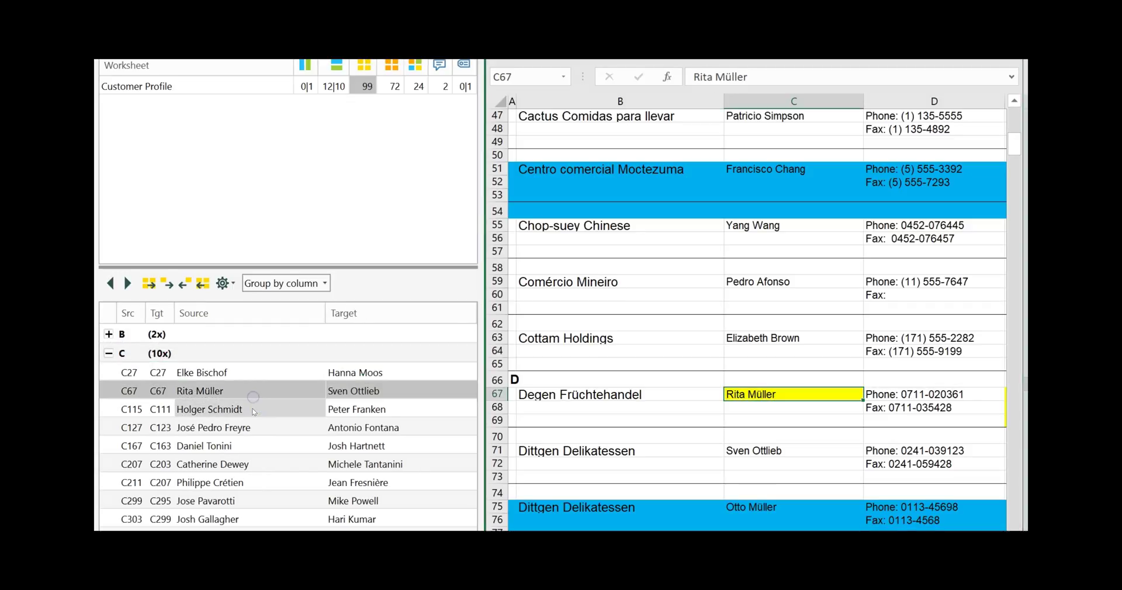
{"action": "left_click", "coordinate": [252, 409]}
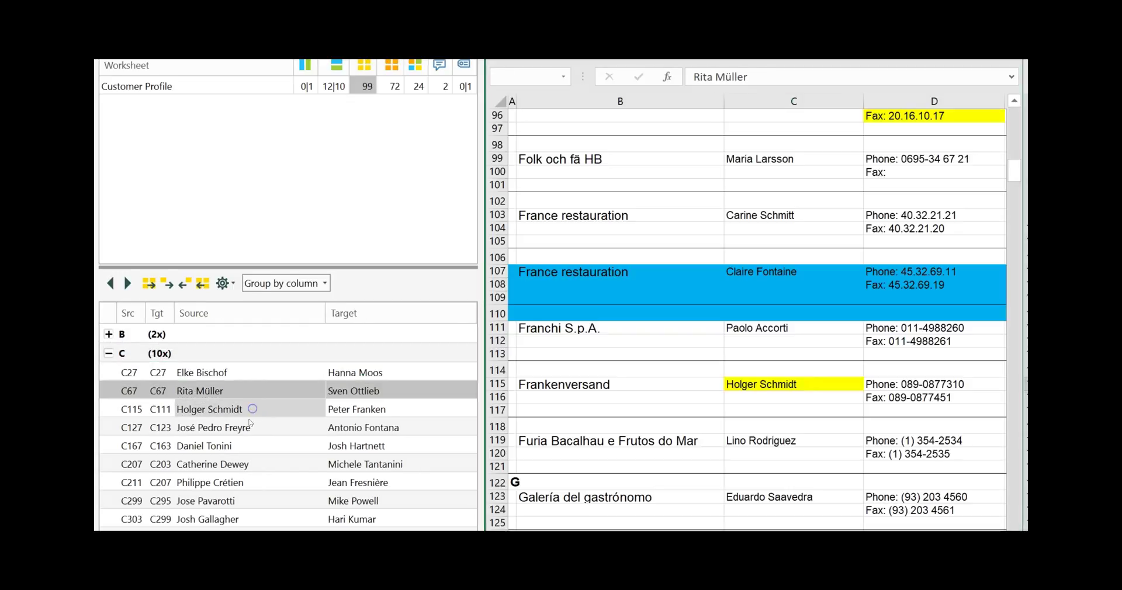
Step: Update the target with the source's contact names for the whole group of column C differences
{"action": "left_click", "coordinate": [248, 426]}
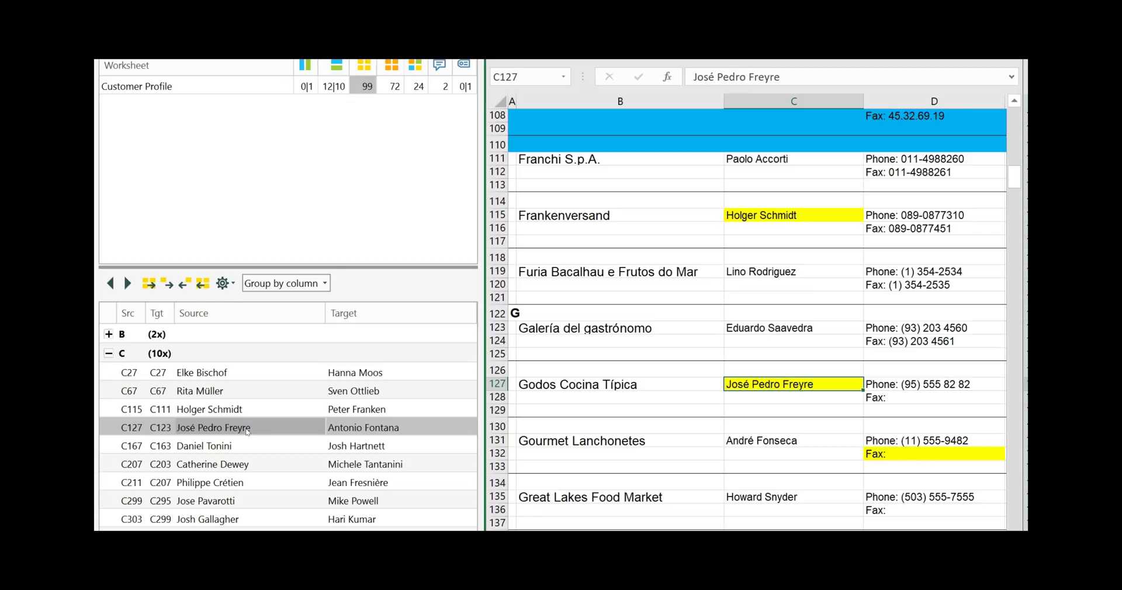
{"action": "left_click", "coordinate": [160, 353]}
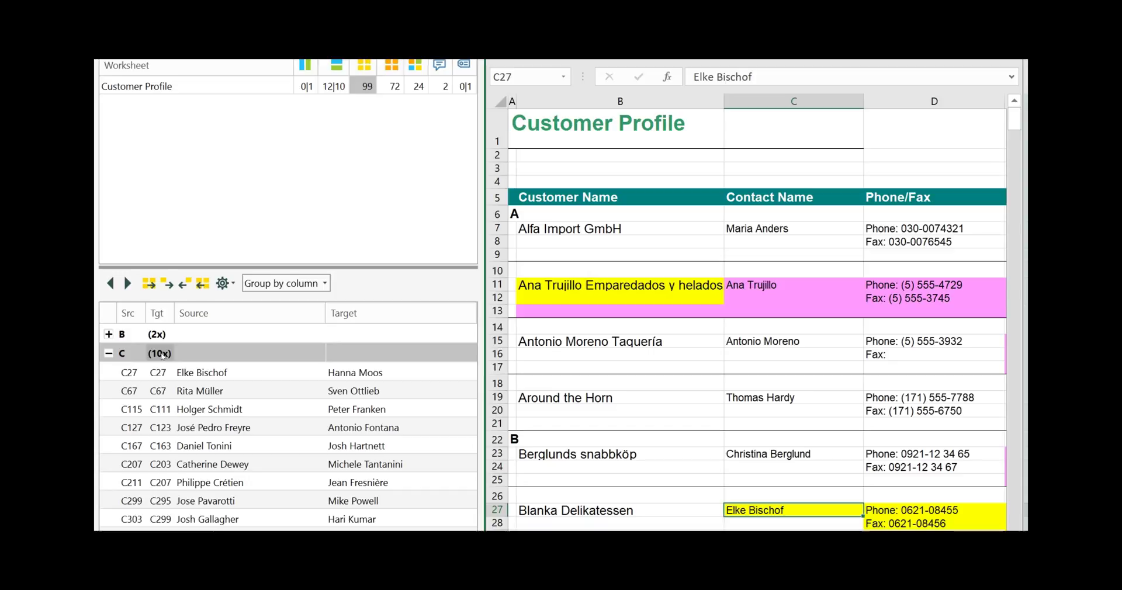
{"action": "left_click", "coordinate": [170, 287]}
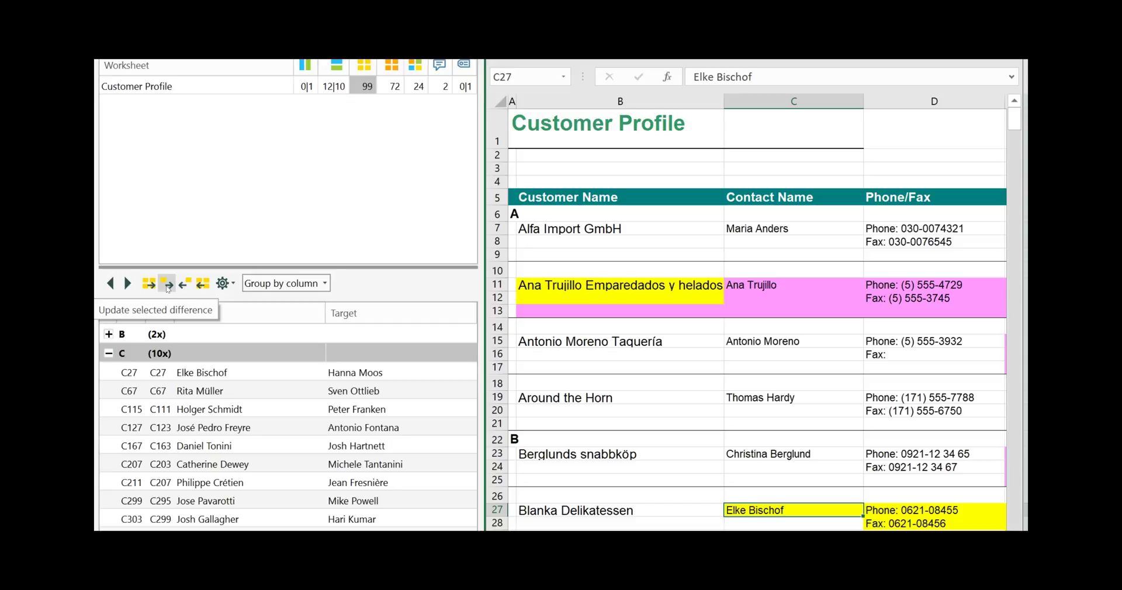
{"action": "left_click", "coordinate": [184, 284]}
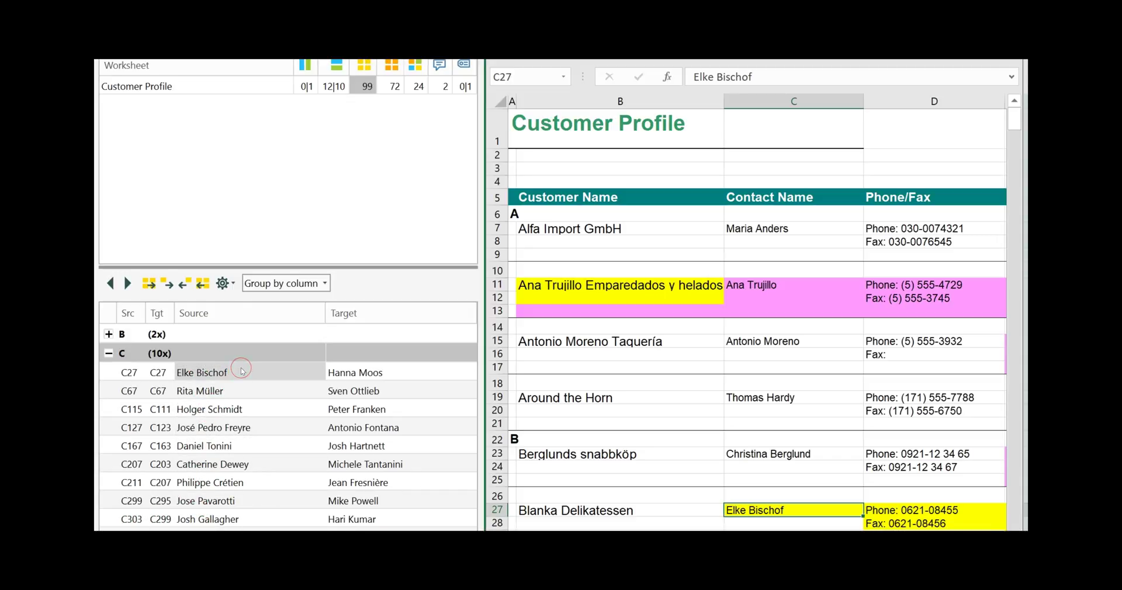
{"action": "left_click", "coordinate": [160, 354]}
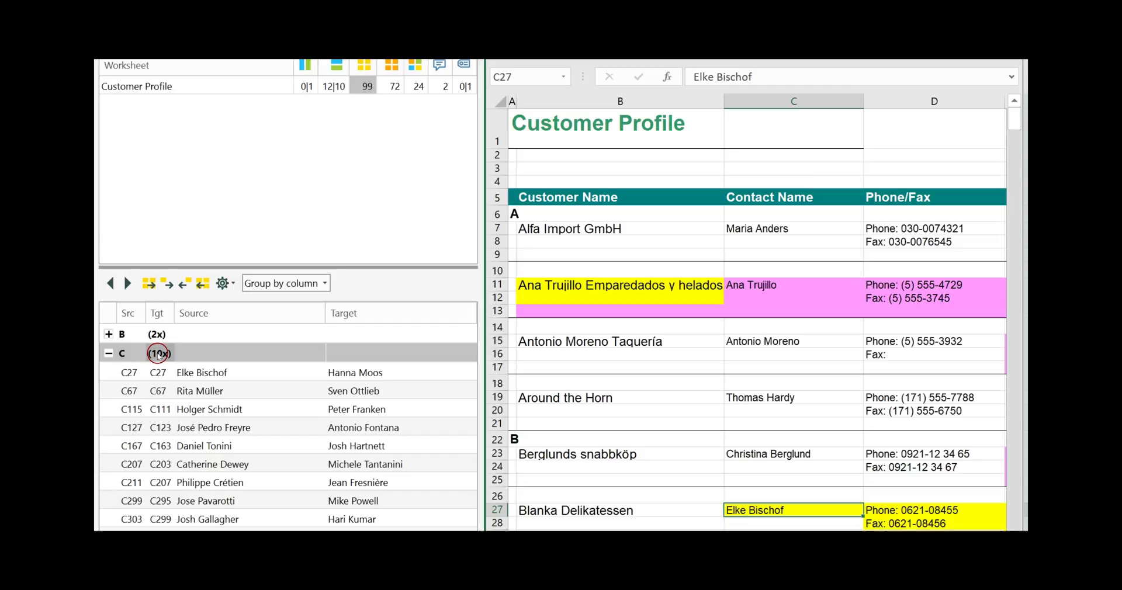
{"action": "left_click", "coordinate": [167, 284]}
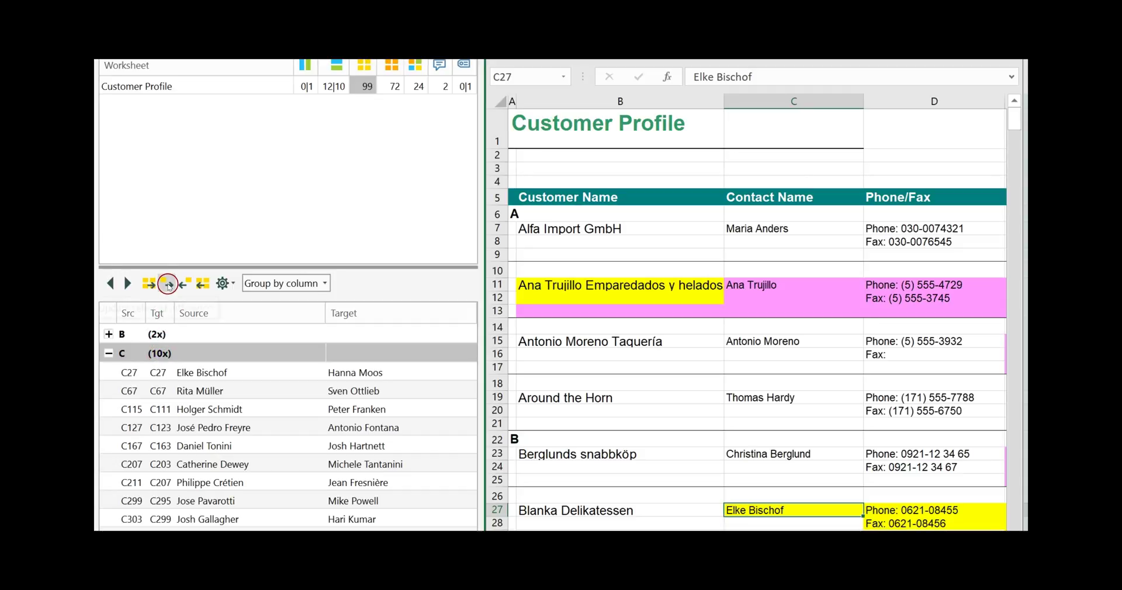
{"action": "left_click", "coordinate": [377, 373]}
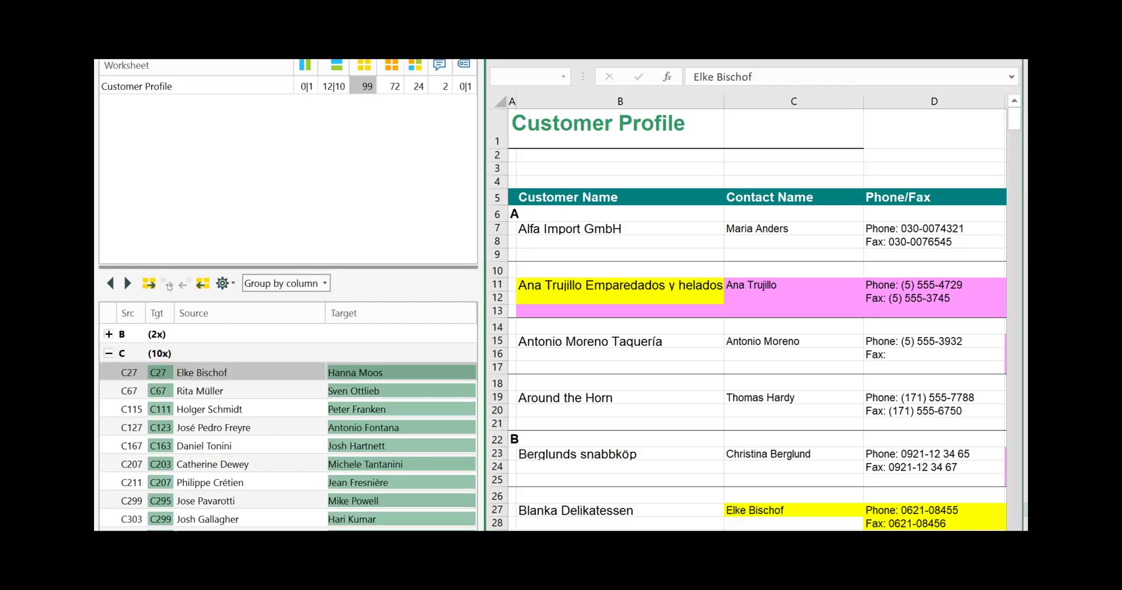
Step: Sort the entered-value differences by row and look through the list for the updated column C cells
{"action": "left_click", "coordinate": [287, 284]}
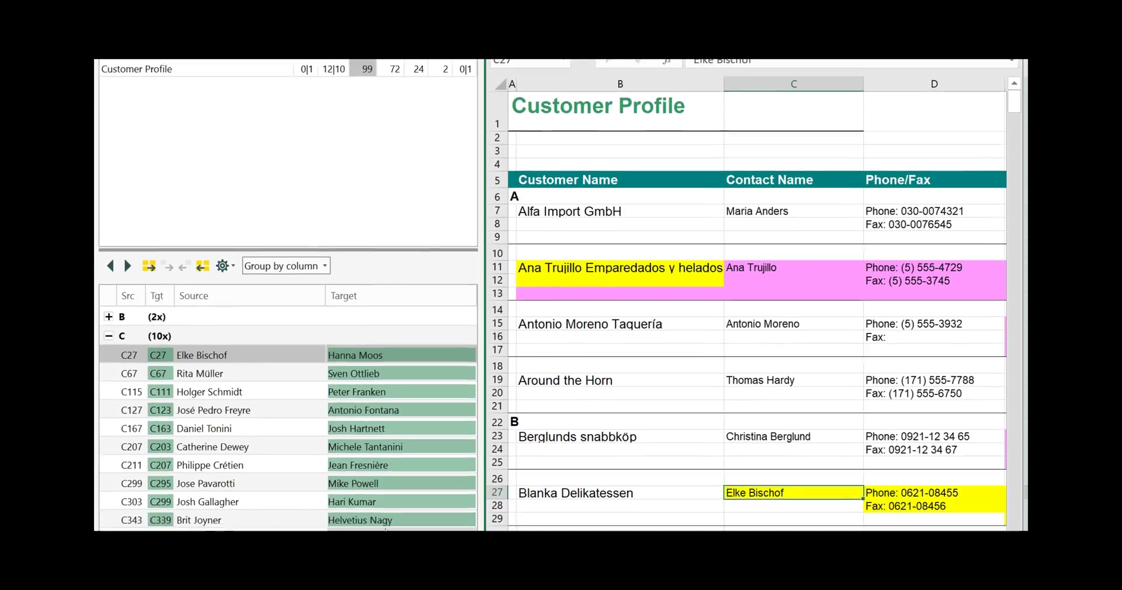
{"action": "left_click", "coordinate": [296, 297]}
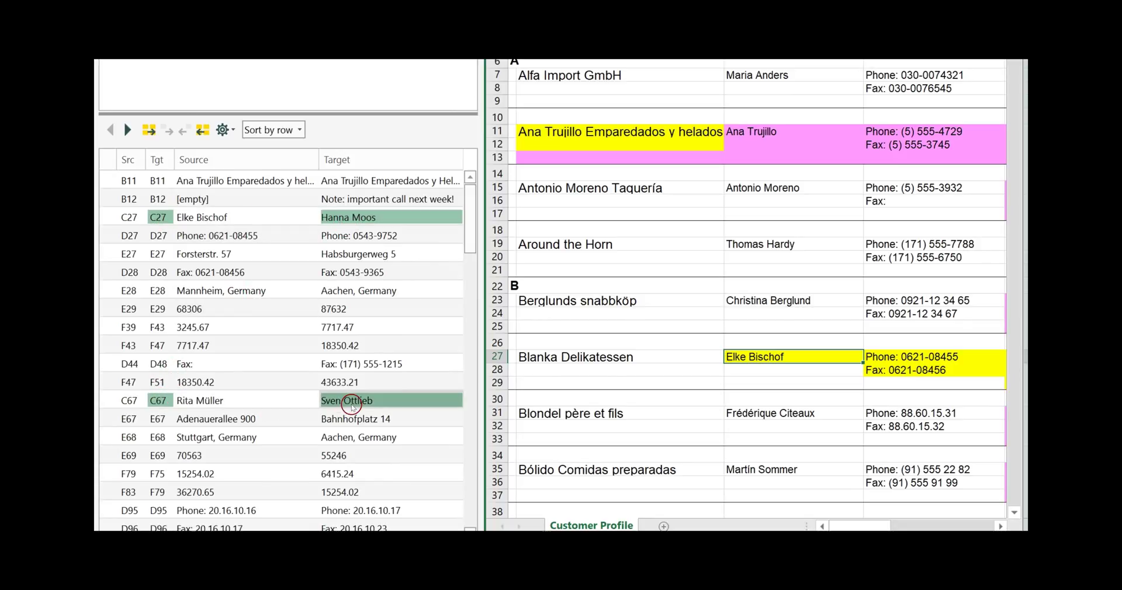
{"action": "scroll", "coordinate": [374, 330], "scroll_direction": "down", "scroll_amount": 2}
{"action": "scroll", "coordinate": [374, 334], "scroll_direction": "down", "scroll_amount": 6}
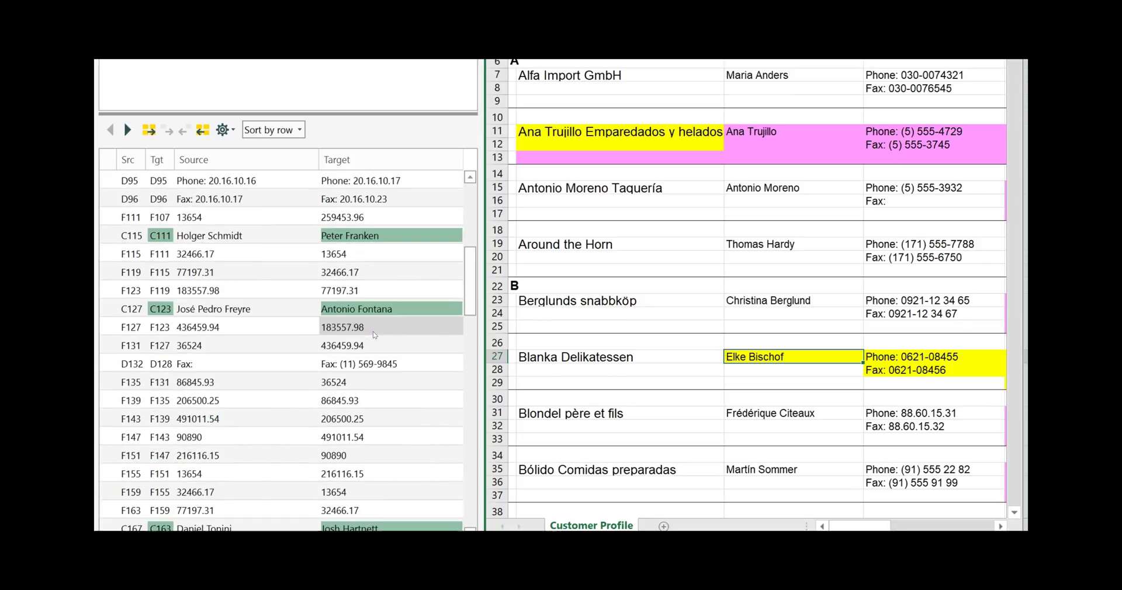
{"action": "scroll", "coordinate": [372, 337], "scroll_direction": "up", "scroll_amount": 8}
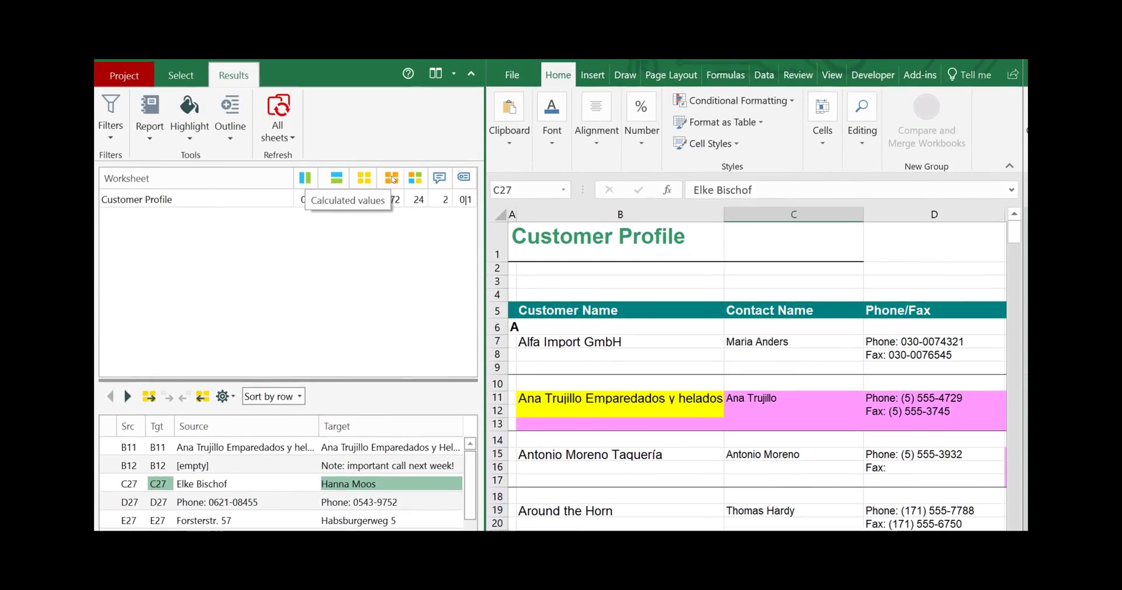
Step: Examine the calculated-value differences at source cells G39 and G43, and return to the entered-value differences
{"action": "left_click", "coordinate": [396, 201]}
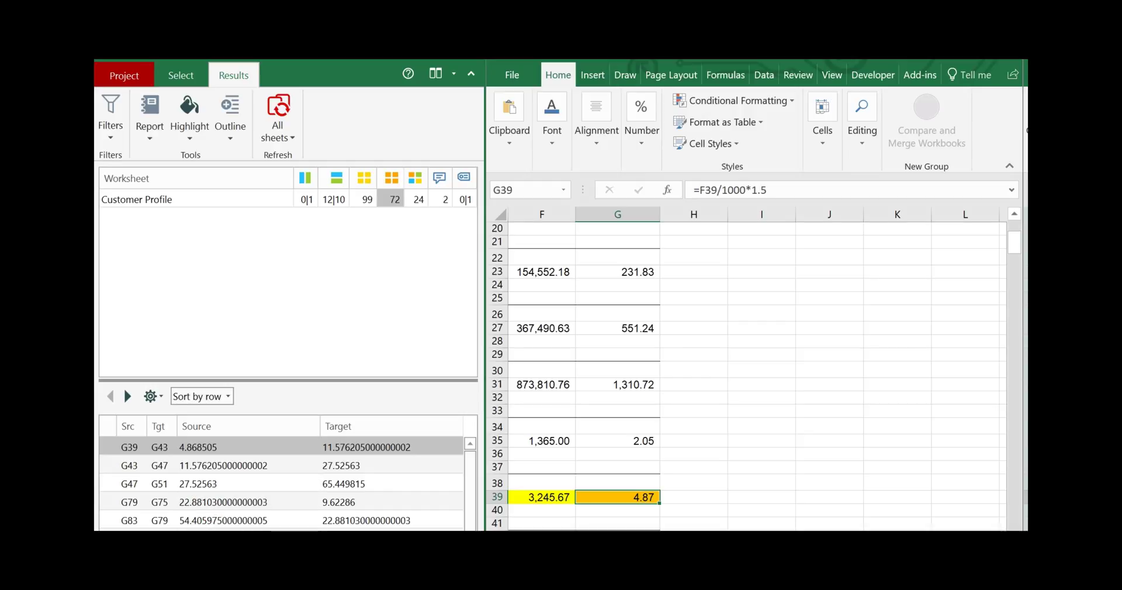
{"action": "left_click", "coordinate": [243, 445]}
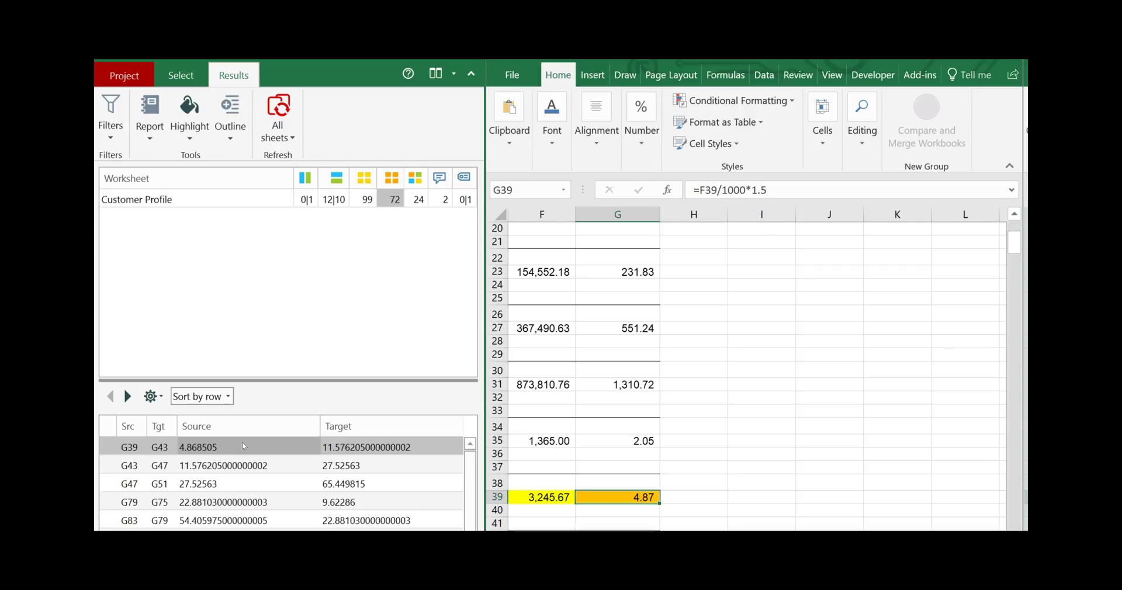
{"action": "left_click", "coordinate": [235, 466]}
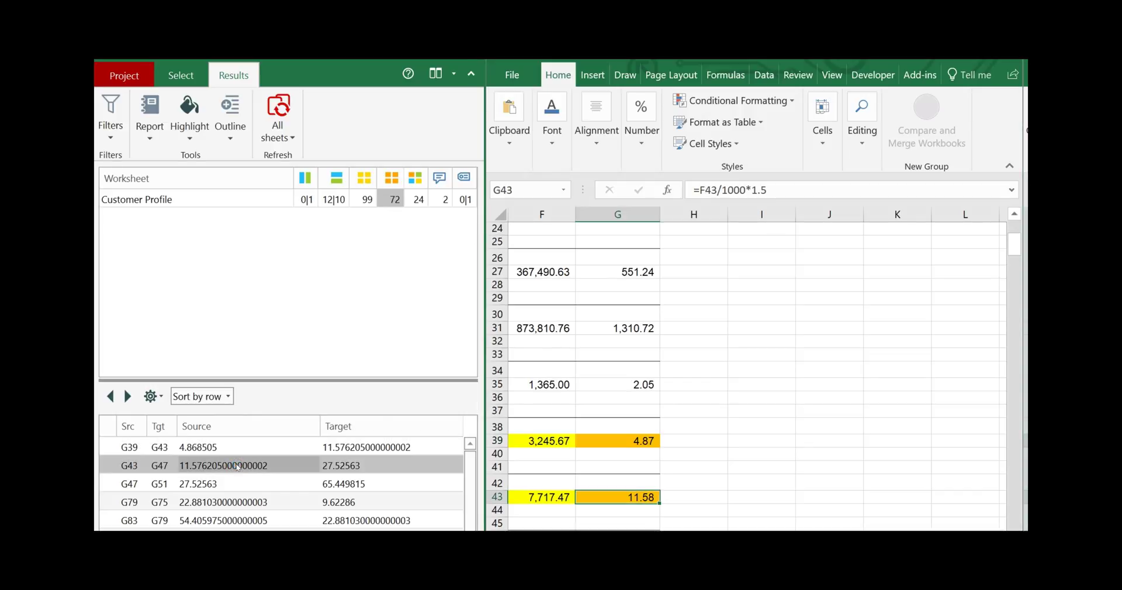
{"action": "left_click", "coordinate": [367, 200]}
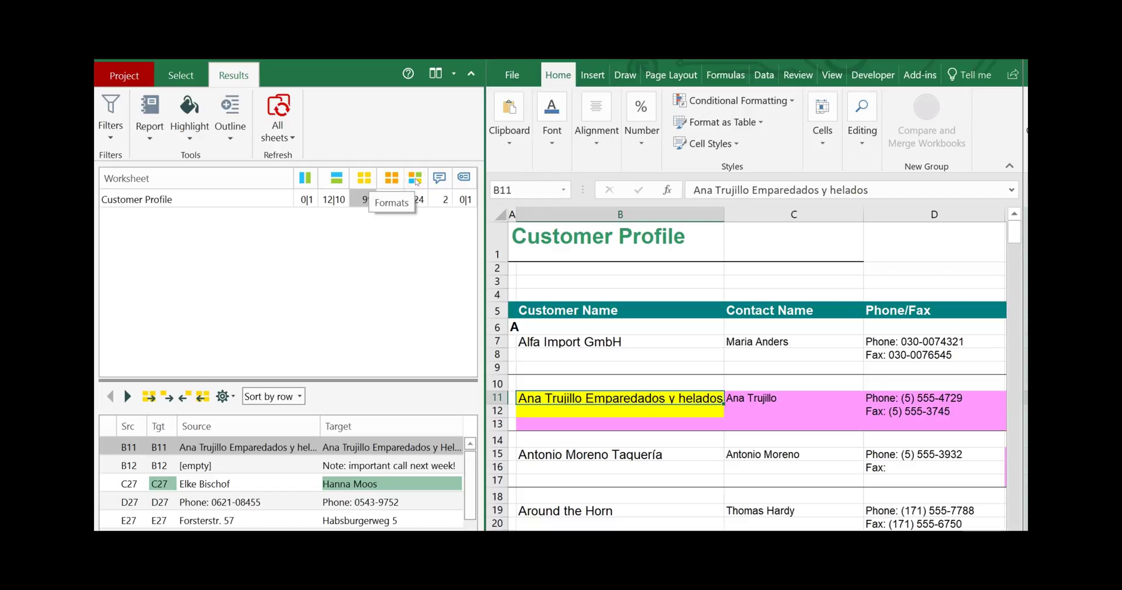
Step: List the format differences and compare the font differences at cells B12 and E16 in both worksheets
{"action": "left_click", "coordinate": [417, 200]}
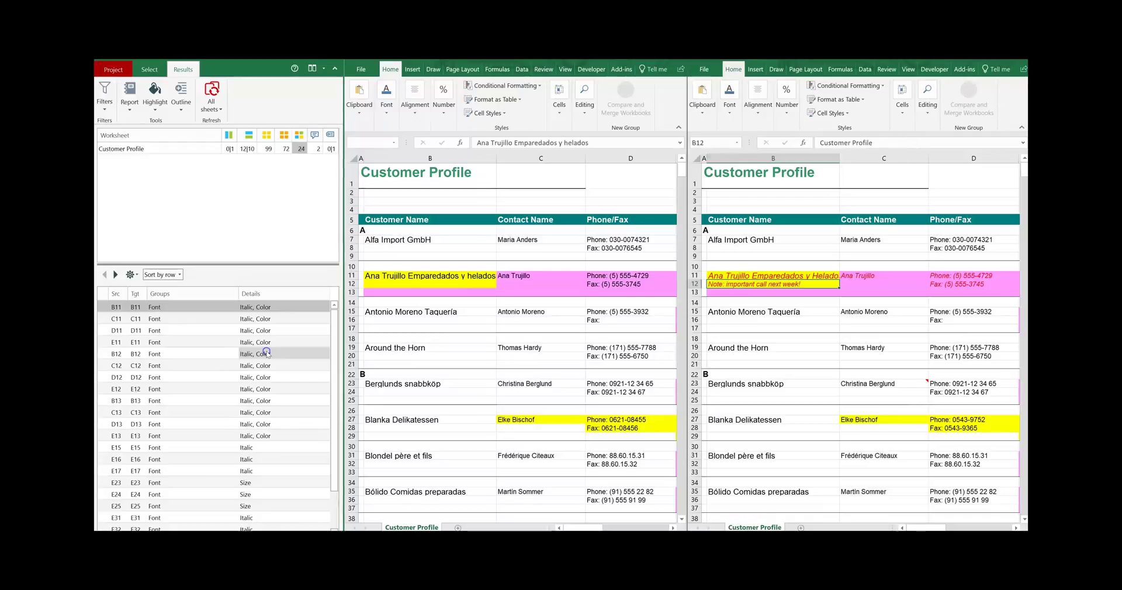
{"action": "left_click", "coordinate": [287, 333]}
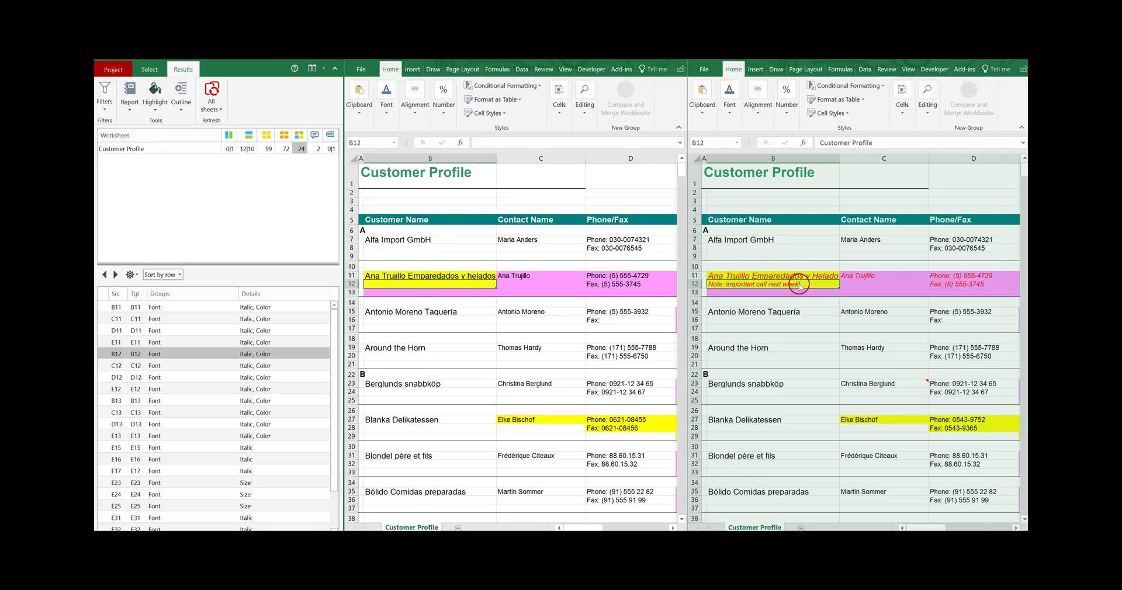
{"action": "left_click", "coordinate": [136, 459]}
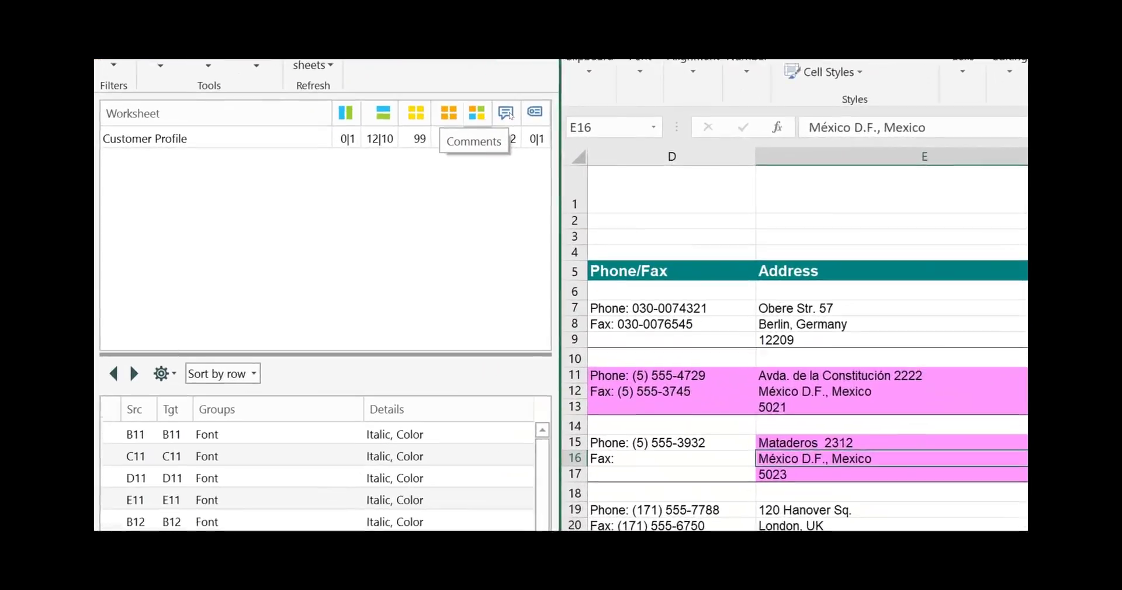
Step: List the comment differences and examine the comment at cell C23 together with the available update options
{"action": "left_click", "coordinate": [549, 136]}
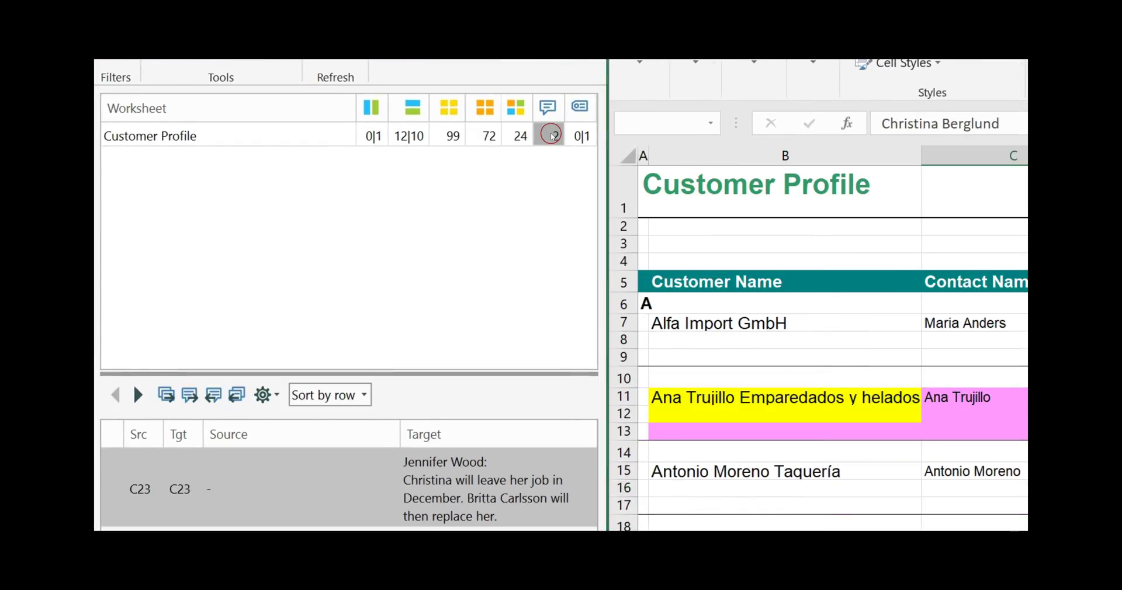
{"action": "left_click", "coordinate": [107, 484]}
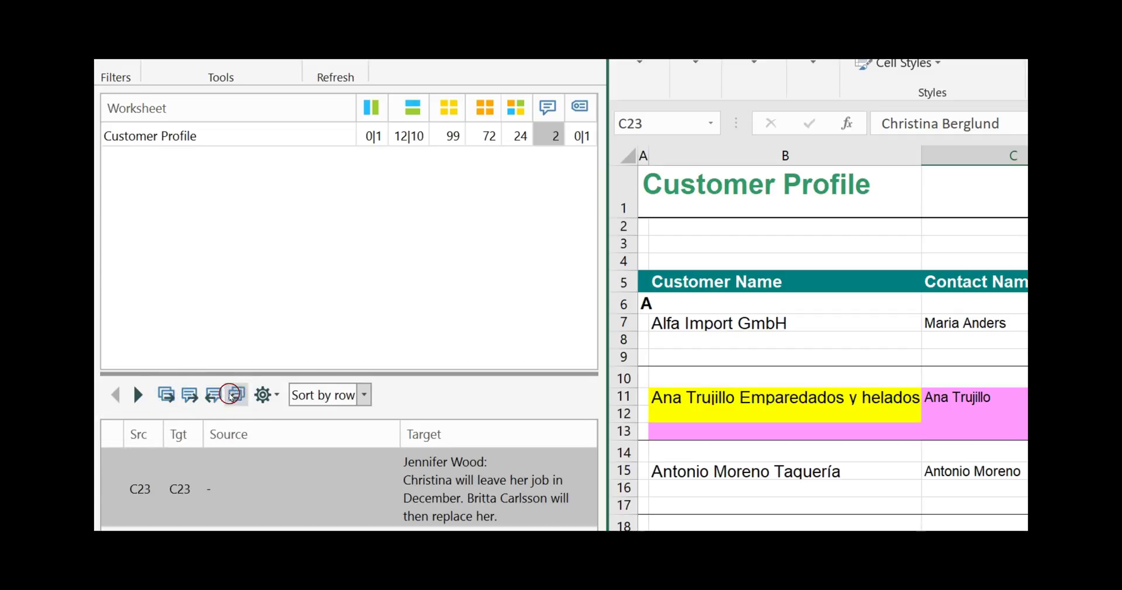
{"action": "left_click", "coordinate": [184, 404]}
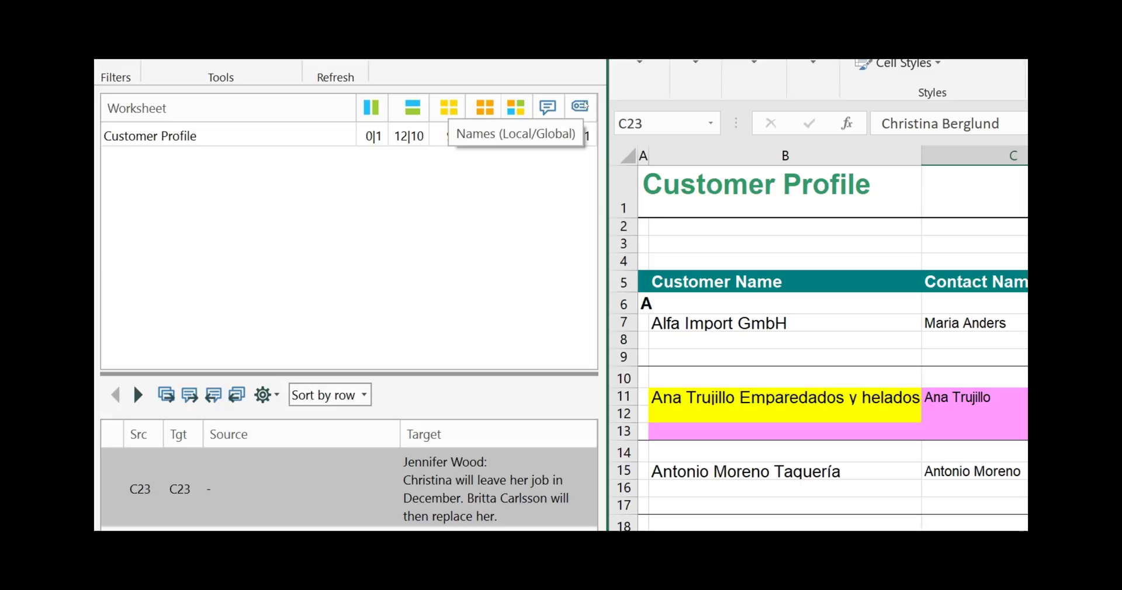
Step: List the name differences, expand Global Names, and compare the source and target values of BeginDate
{"action": "left_click", "coordinate": [583, 138]}
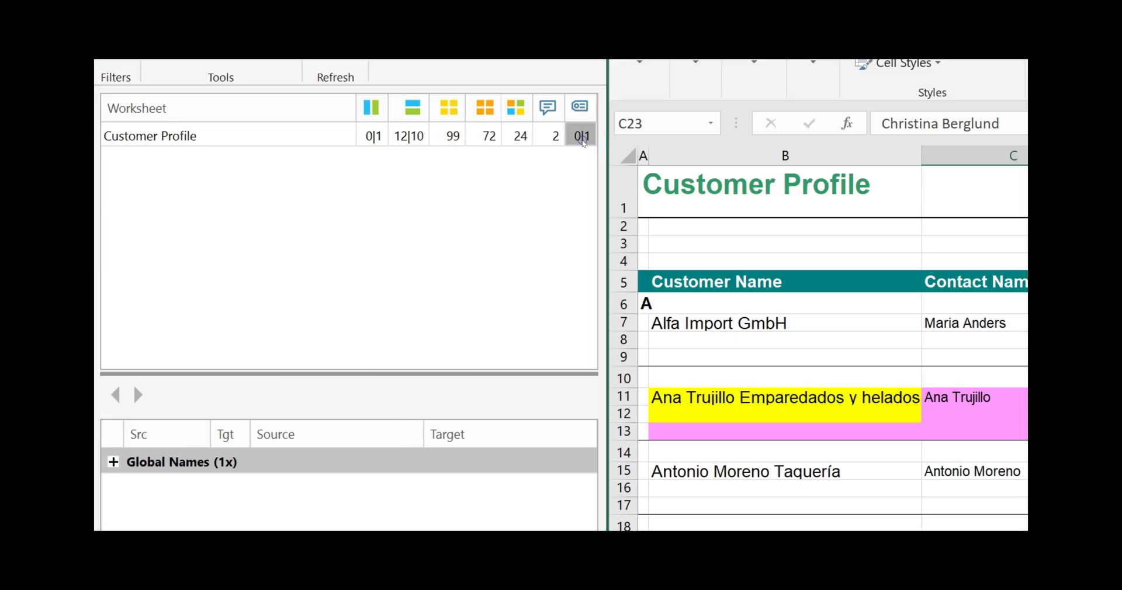
{"action": "left_click", "coordinate": [114, 462]}
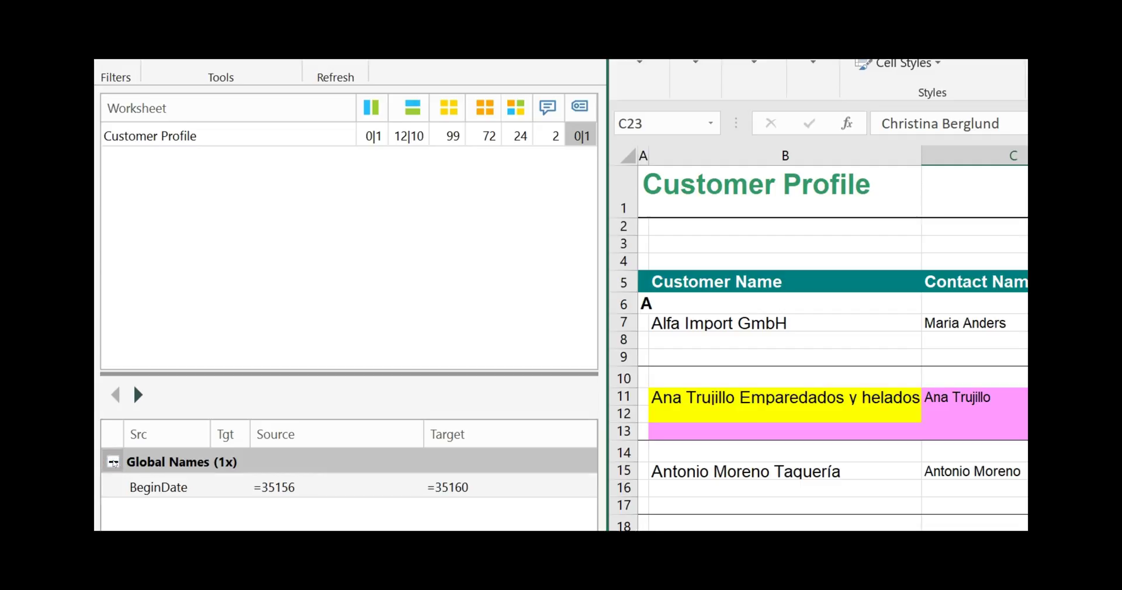
{"action": "left_click", "coordinate": [140, 487]}
{"action": "left_click", "coordinate": [486, 485]}
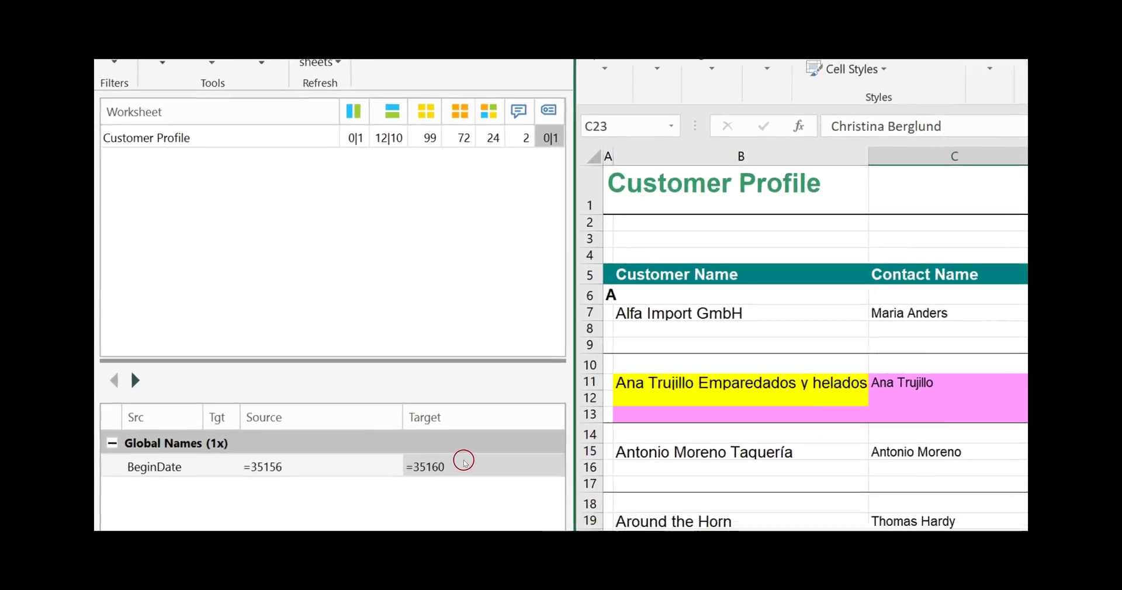